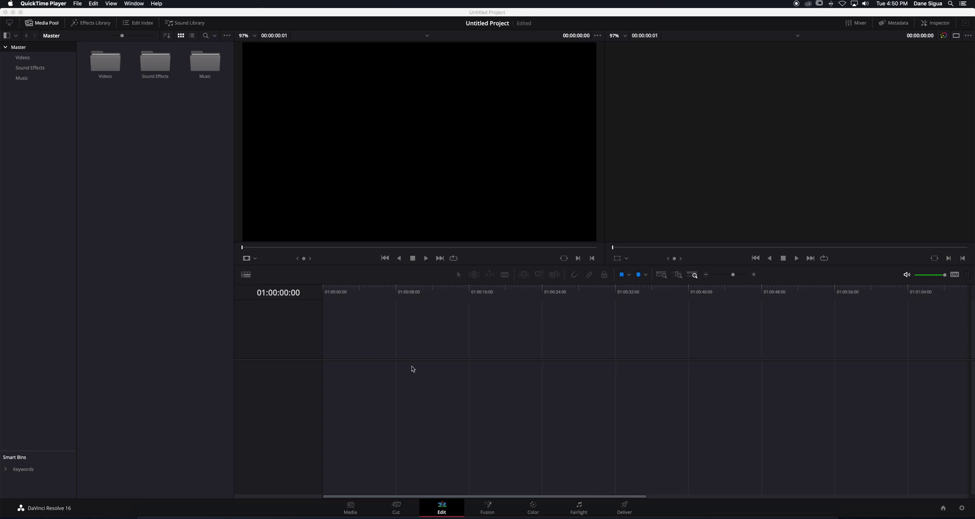
Step: Examine the Videos, Sound Effects and Music bins and the Video Files source folder on the Media page
click(351, 508)
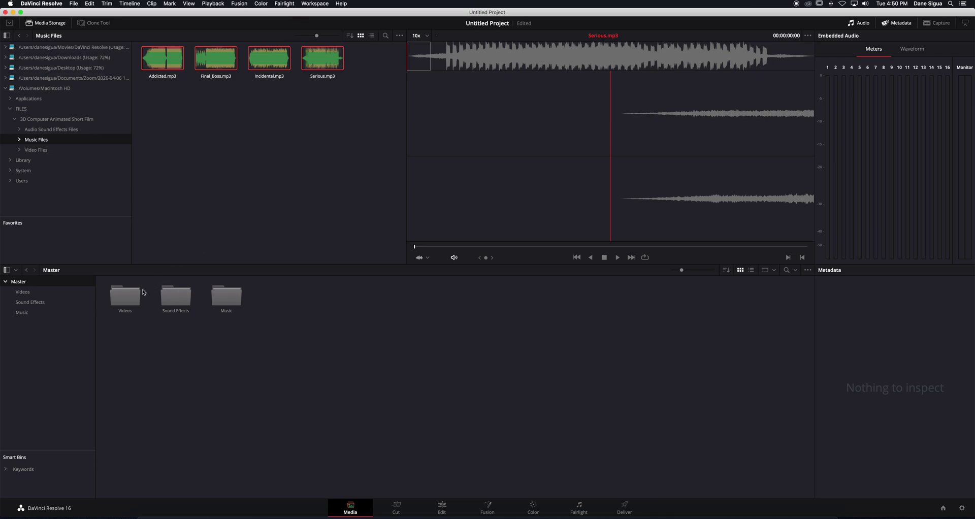
click(40, 294)
click(42, 301)
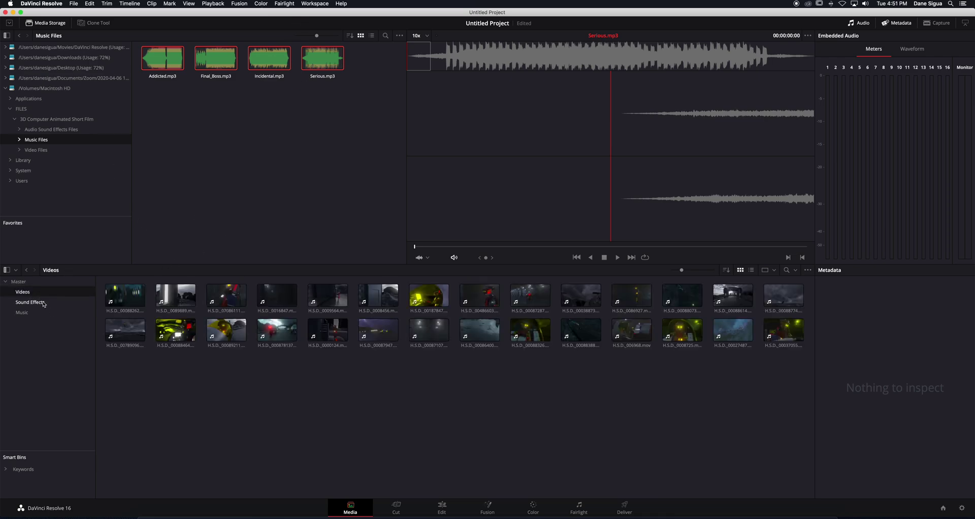
click(44, 313)
click(46, 302)
click(48, 294)
click(258, 296)
click(56, 151)
click(327, 217)
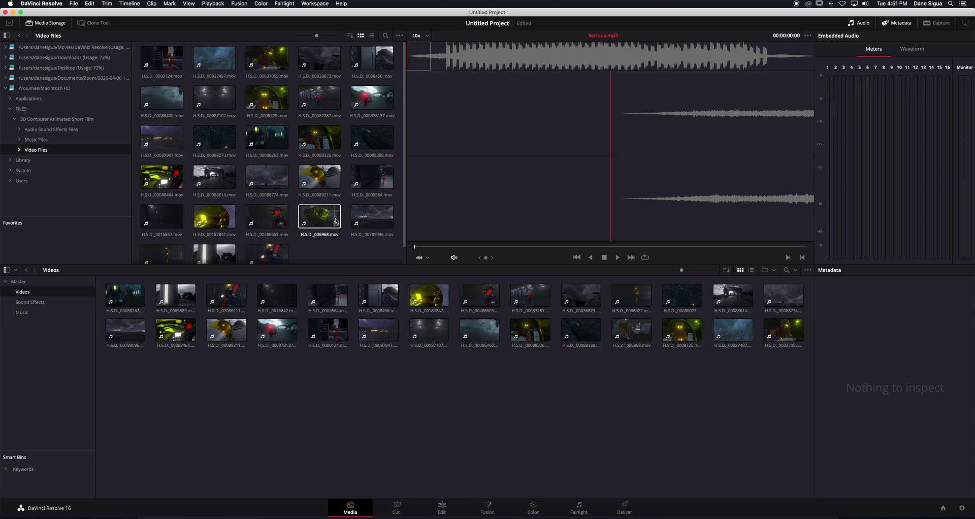
click(367, 219)
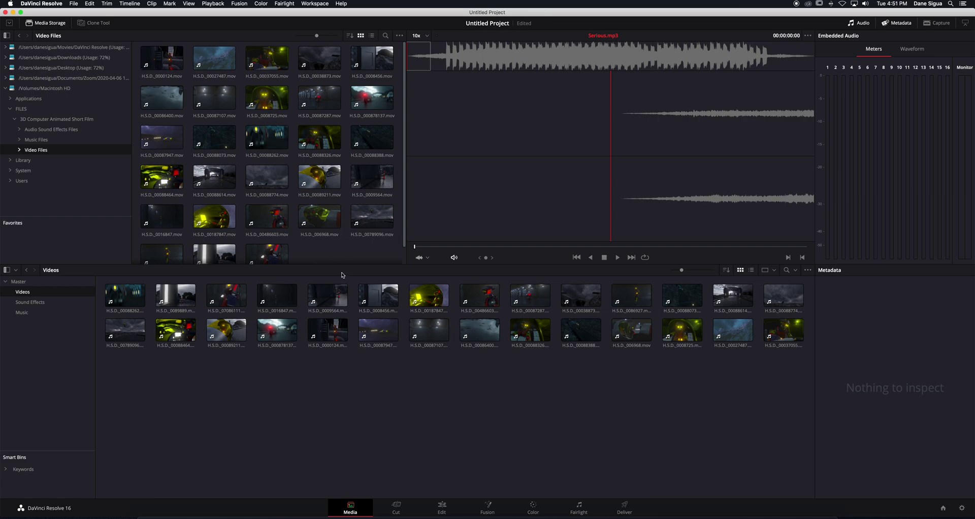
Step: Preview H.S.D._00088262.mov and H.S.D._0089889.mov from the Videos bin in the Edit page's source viewer
click(443, 508)
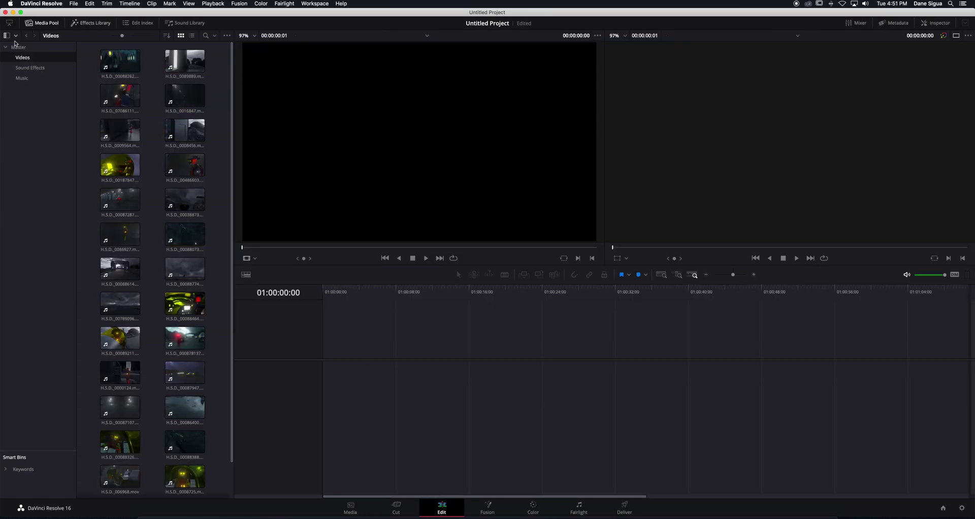
click(38, 70)
click(36, 61)
double_click(114, 64)
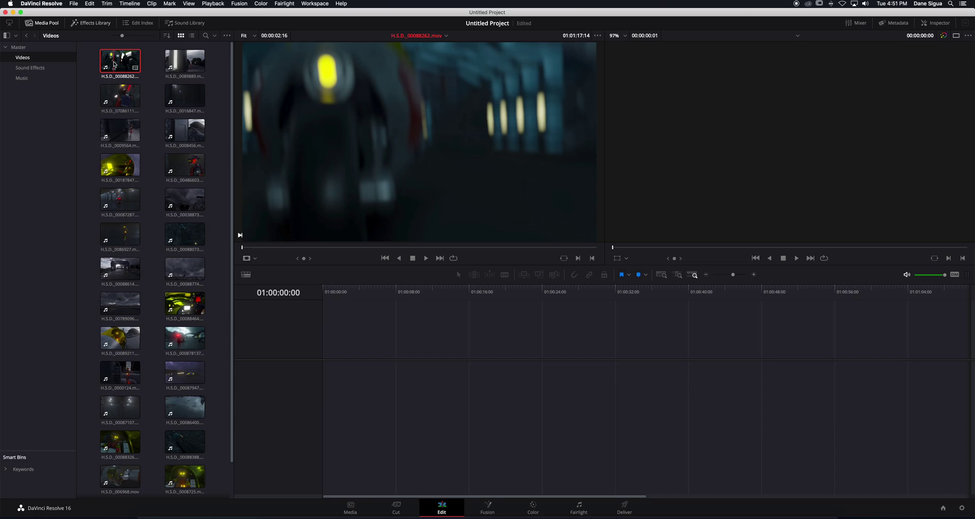
double_click(192, 63)
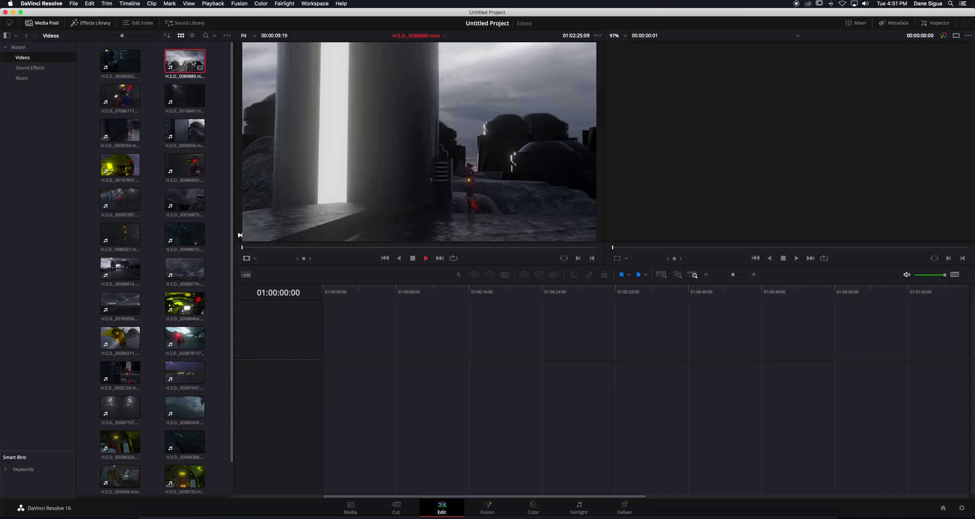
key(space)
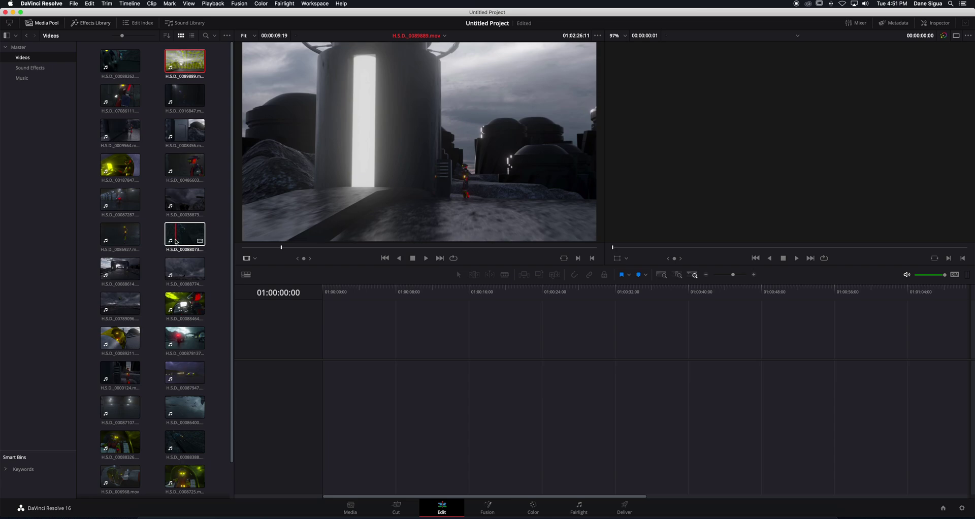
scroll(183, 256, down, 2)
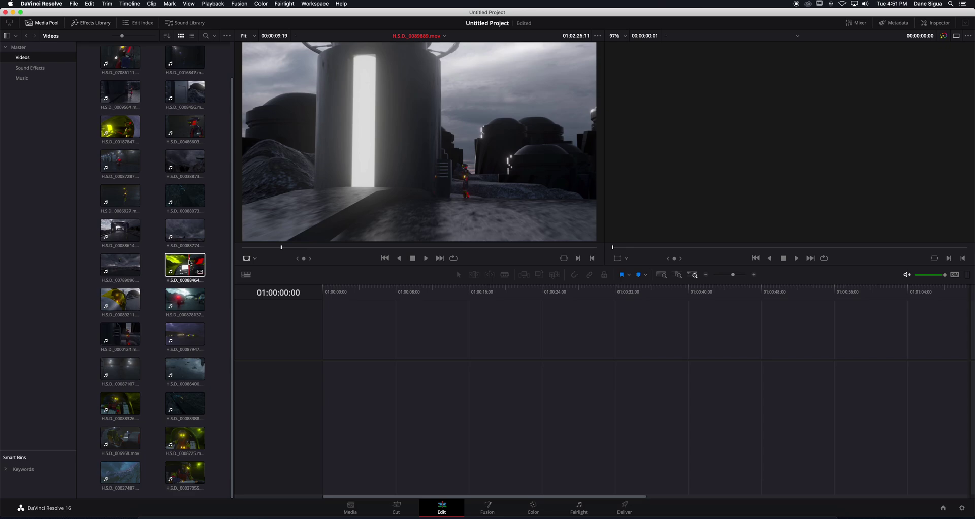
scroll(189, 262, up, 2)
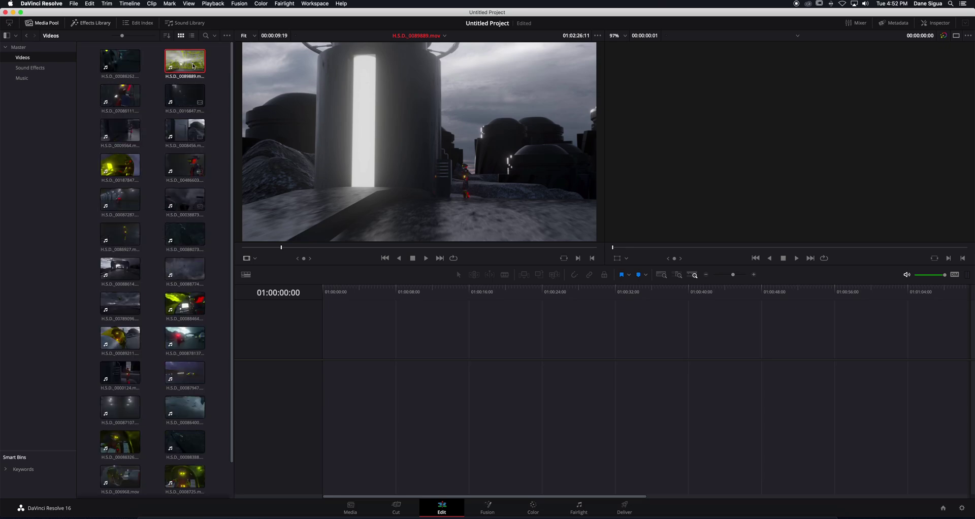
Step: Place H.S.D._0089889.mov with its audio on a new timeline at about 01:00:32 and play it back
drag(198, 65, 719, 385)
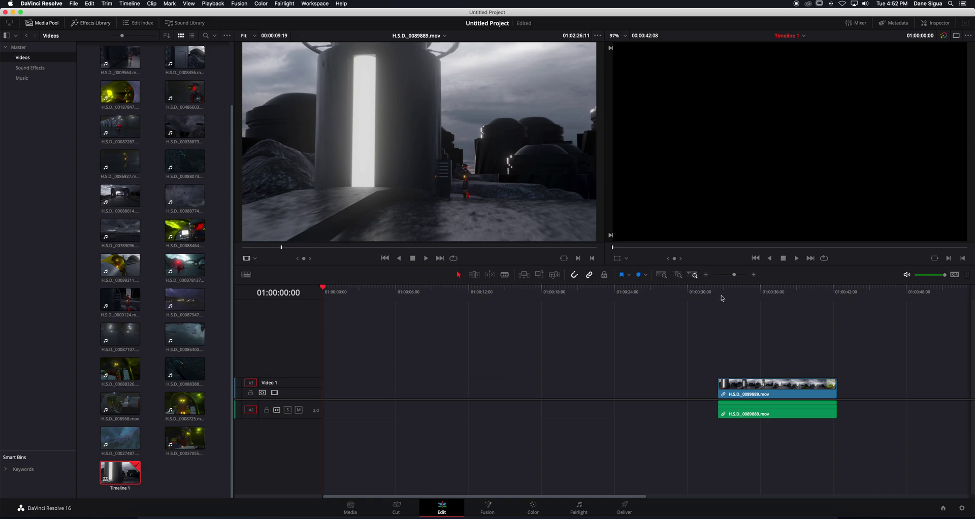
click(722, 298)
key(space)
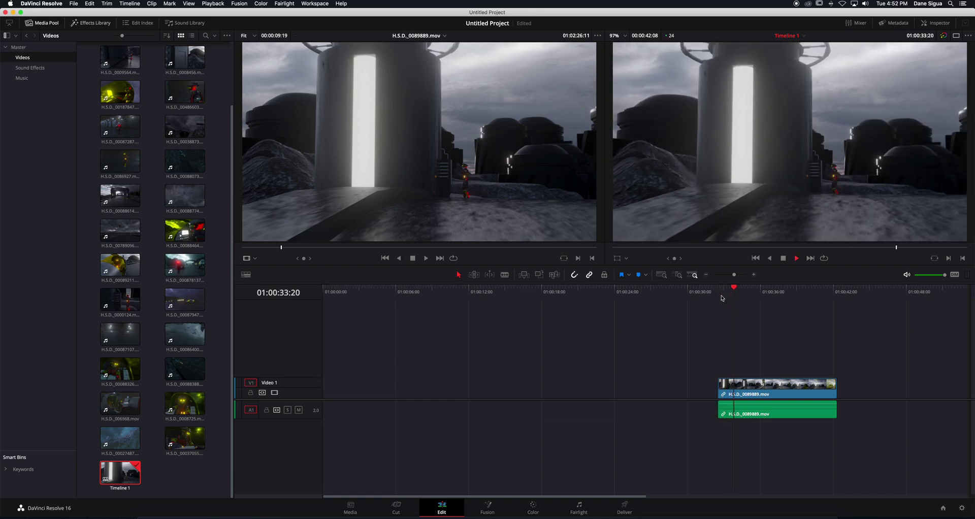
key(space)
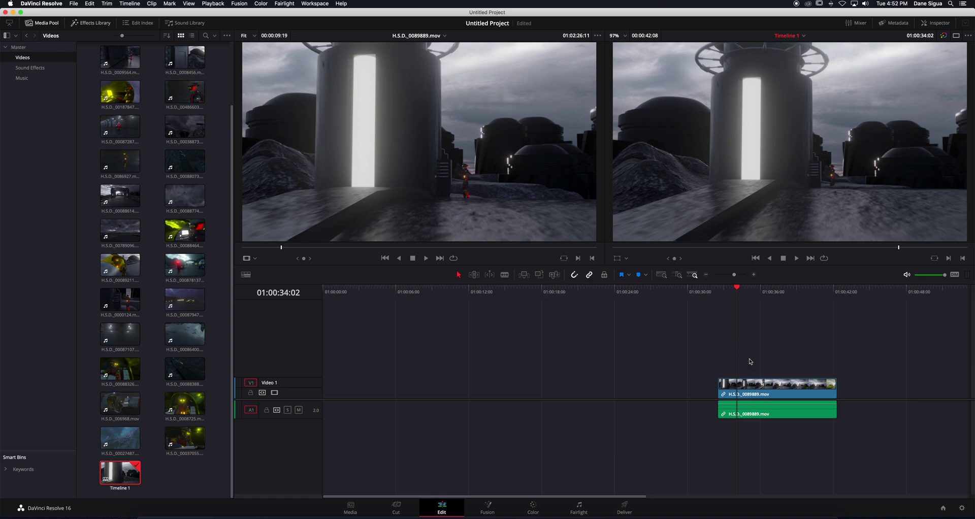
key(space)
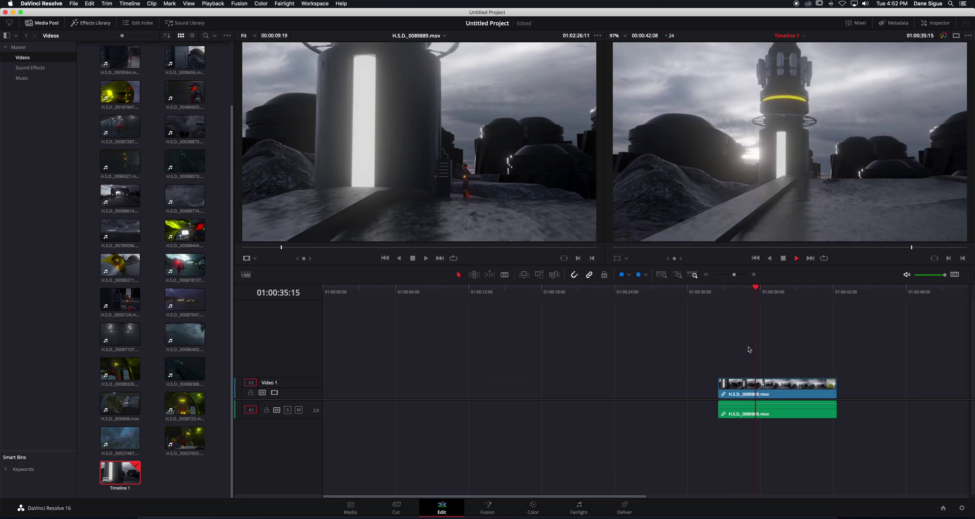
key(space)
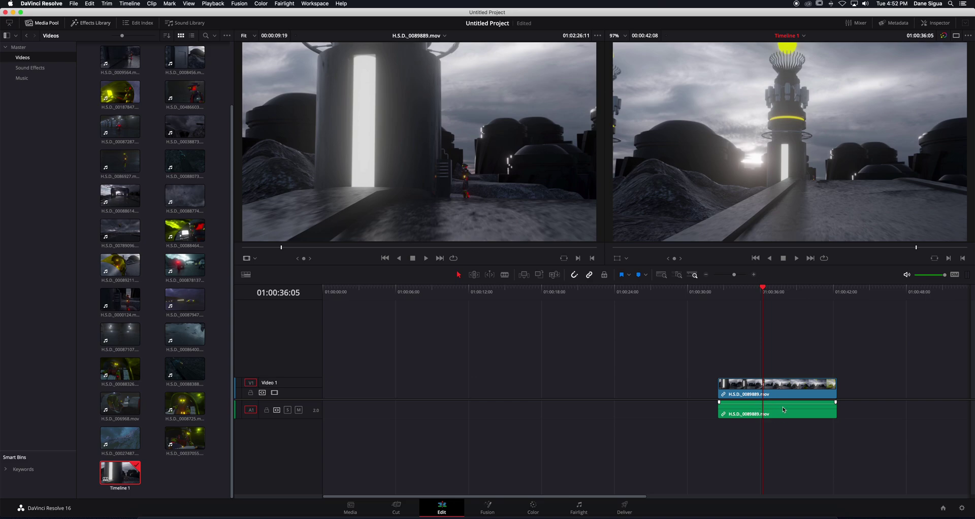
Step: Move the clip earlier on the timeline to about 01:00:14 and set the playhead within it at 01:00:18:22
drag(772, 399, 551, 396)
click(553, 290)
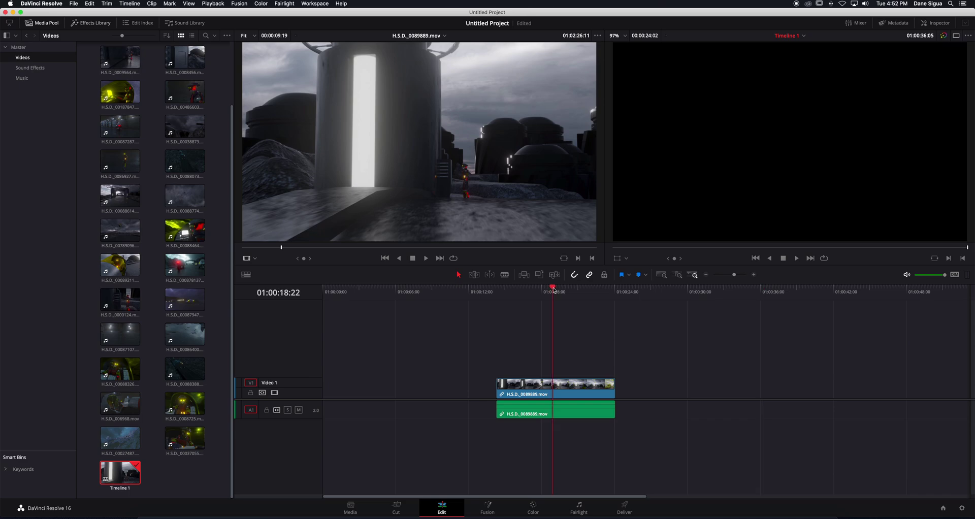
click(571, 387)
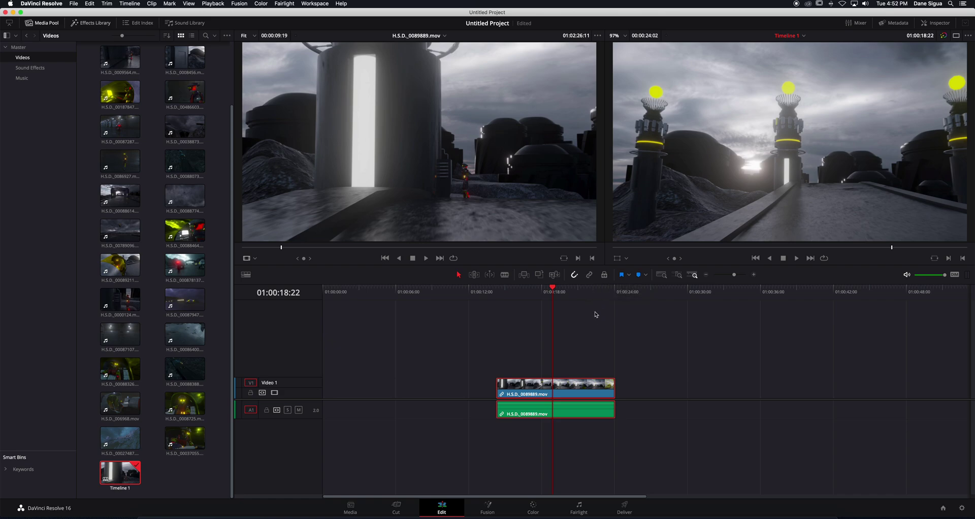
Step: Delete the clip's audio separately with linked selection off, and remove the remaining video with linked selection back on
click(592, 279)
click(560, 408)
key(Delete)
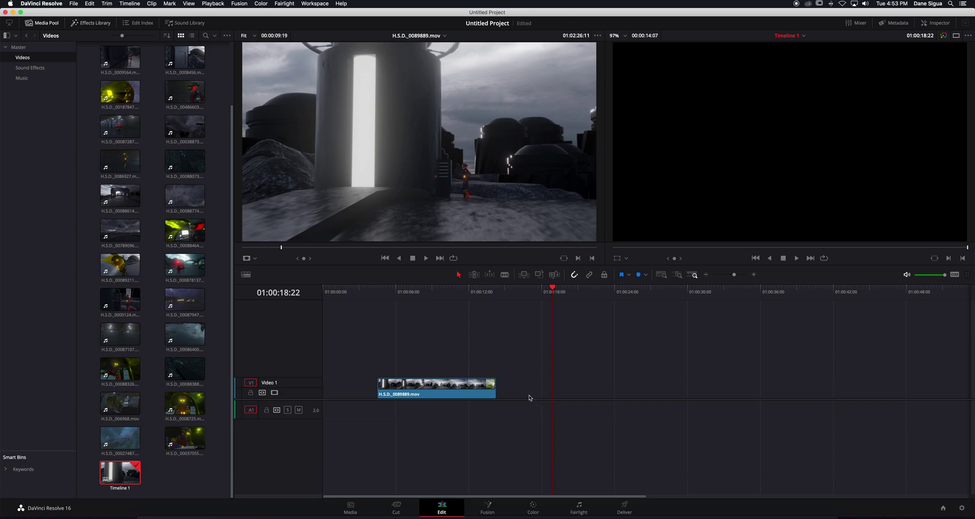
click(587, 276)
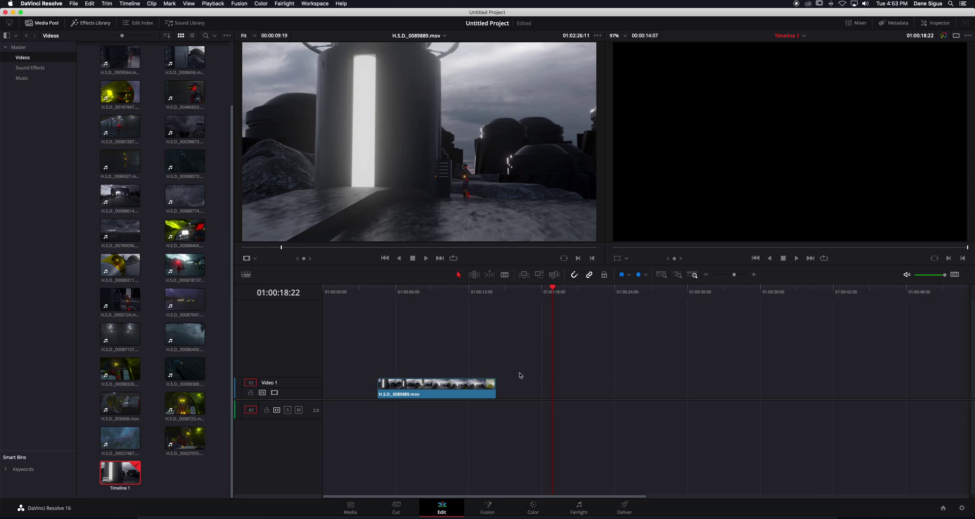
click(468, 393)
key(Delete)
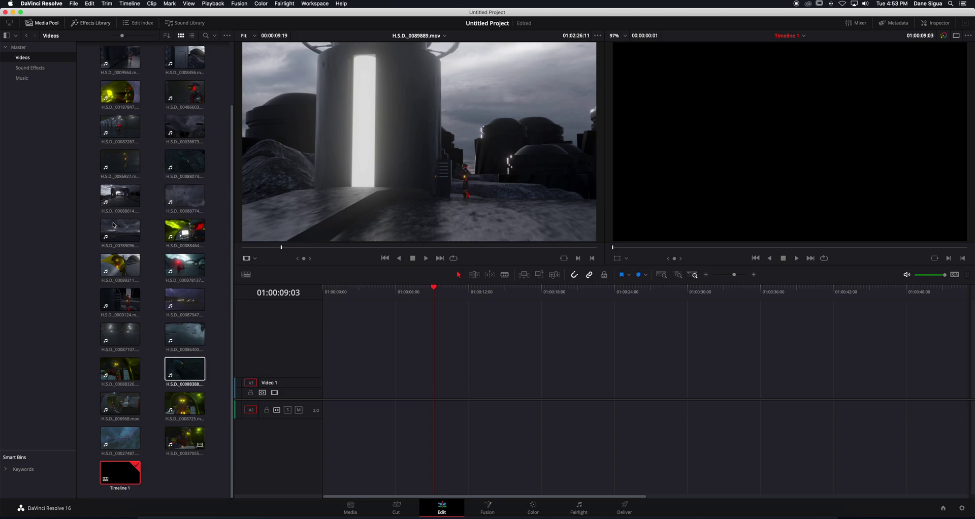
Step: Add only the video of H.S.D._0089889.mov to the timeline at about 01:00:07 and only its audio at about 01:00:19
scroll(175, 267, up, 3)
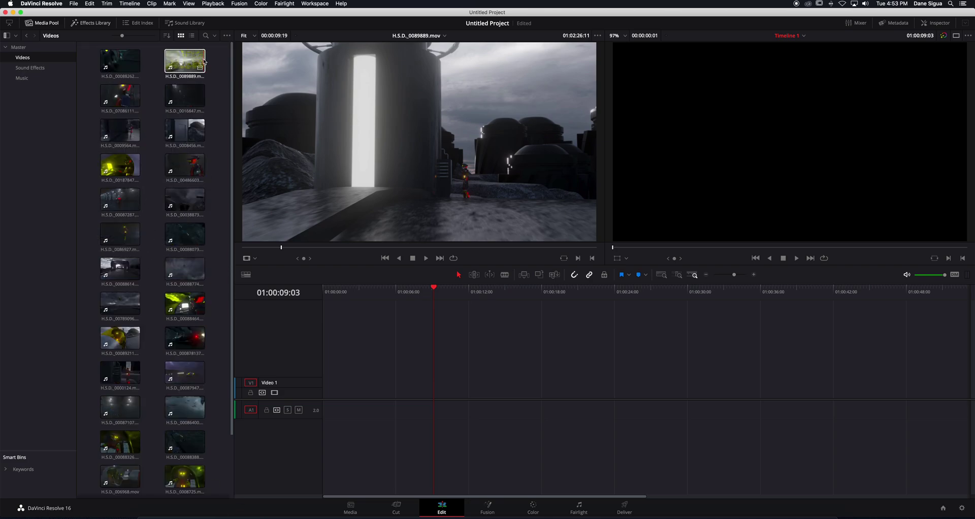
click(185, 66)
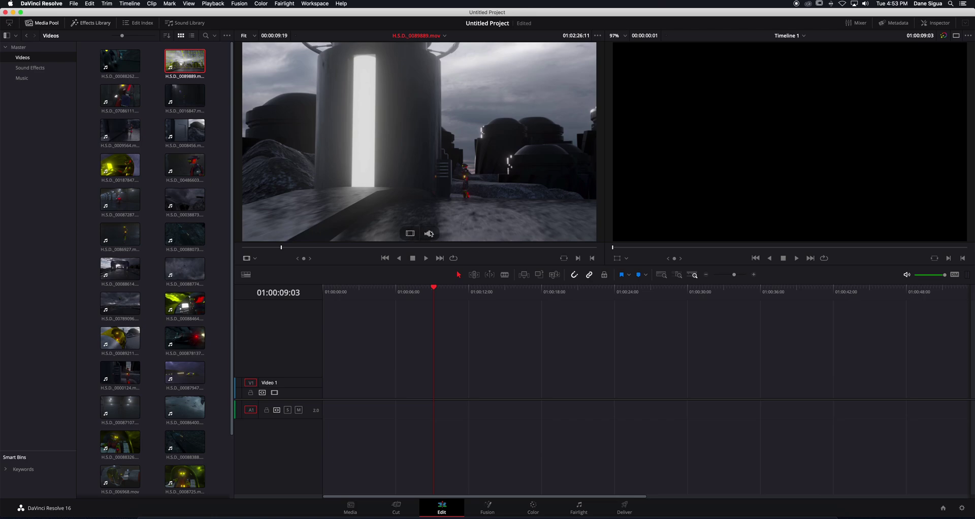
drag(415, 140, 324, 150)
drag(428, 146, 486, 191)
drag(414, 237, 410, 388)
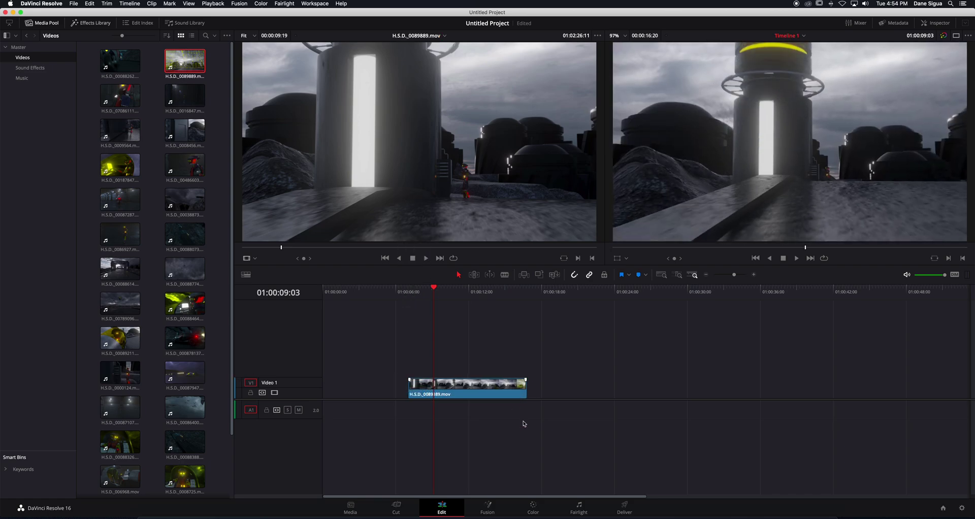
mouse_move(448, 204)
drag(437, 233, 562, 410)
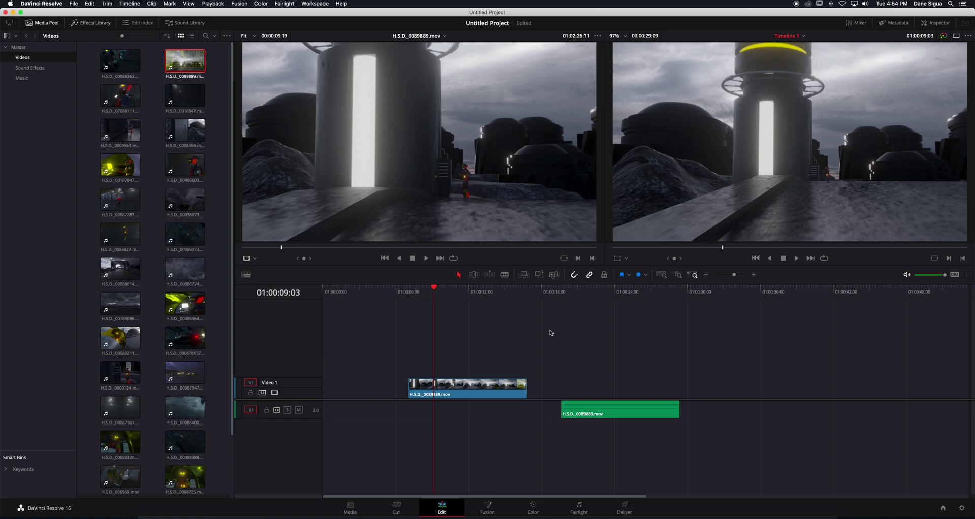
Step: Delete both pieces from the timeline and place the video of H.S.D._0089889.mov without audio on Video 1 at about 01:00:41
drag(494, 340, 611, 438)
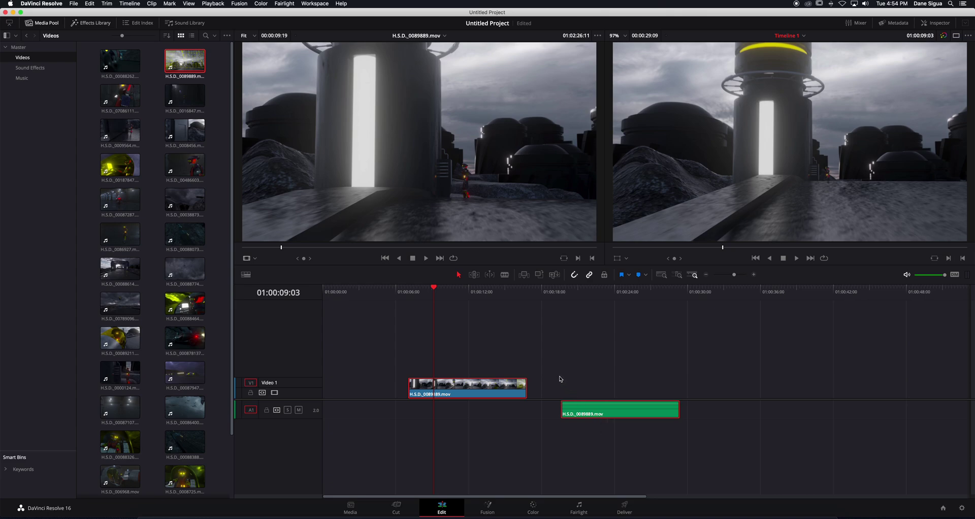
key(Delete)
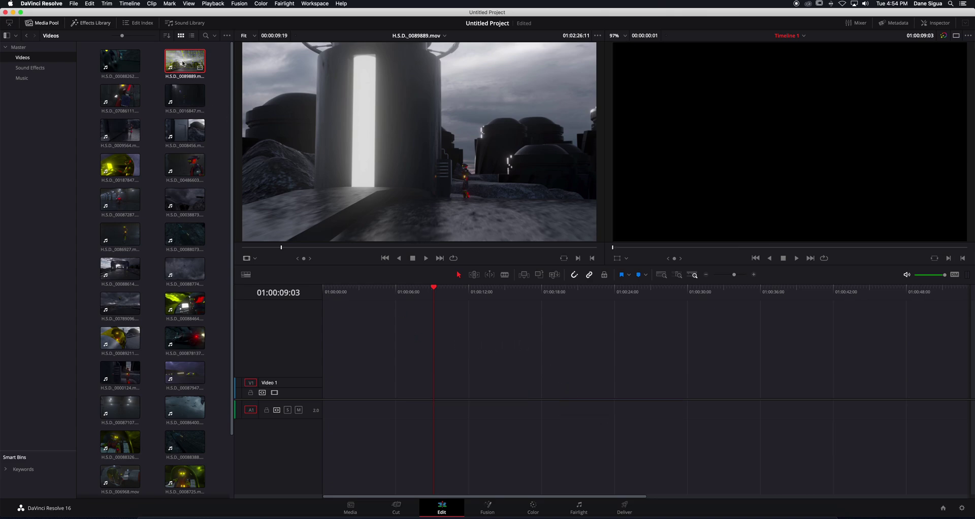
drag(183, 63, 822, 402)
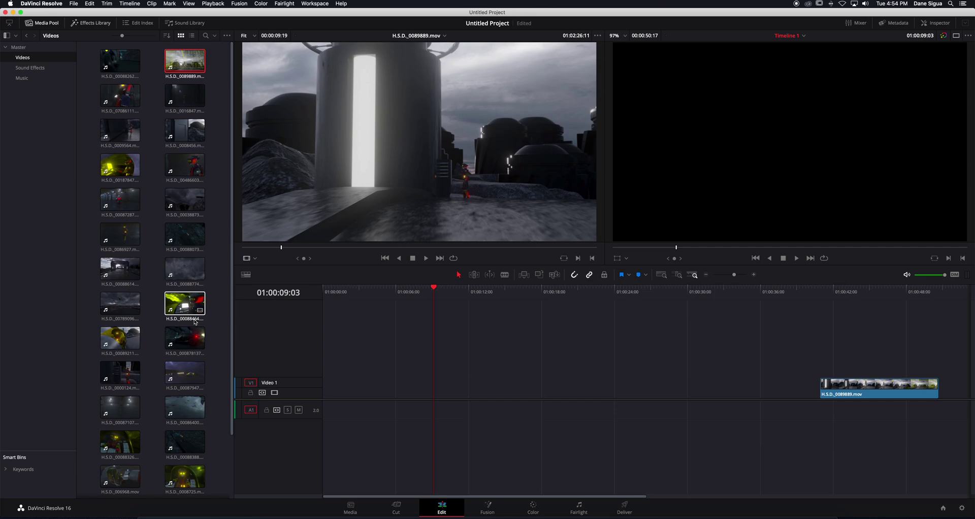
Step: Add only the video of H.S.D._0086927.mov at the timeline's start and move the H.S.D._0089889.mov clip to about 01:00:23
scroll(195, 325, down, 3)
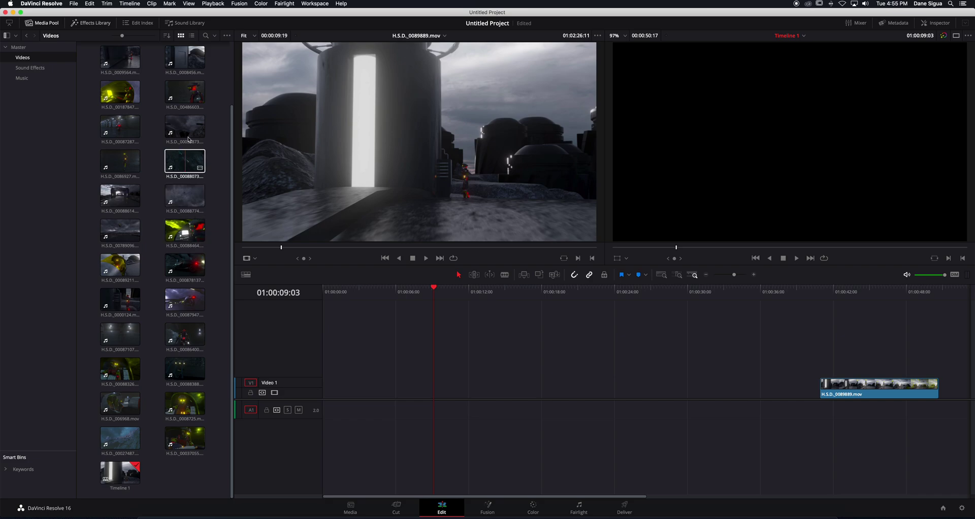
click(120, 163)
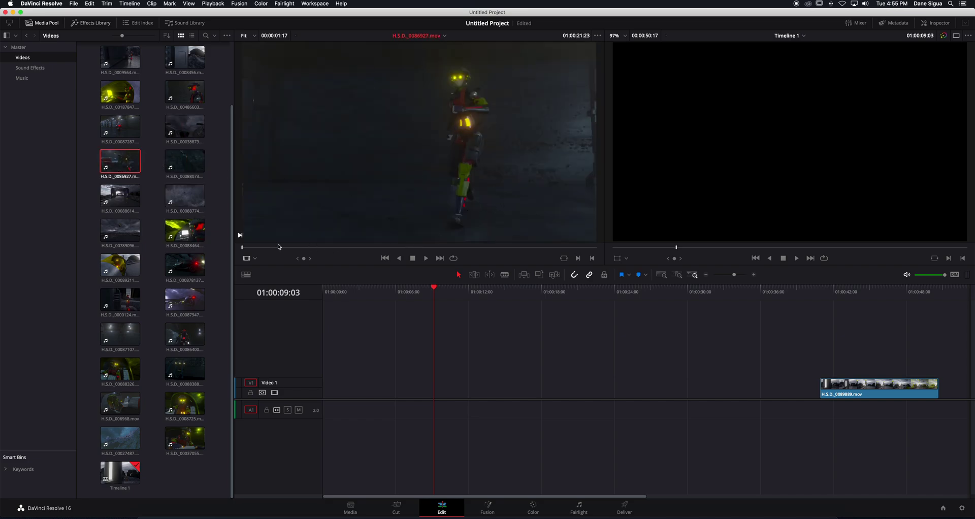
key(space)
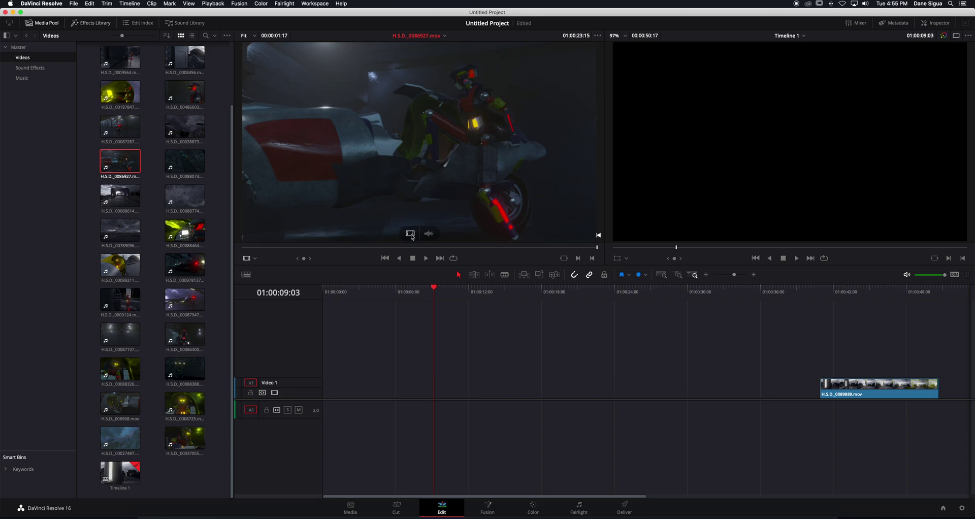
drag(413, 238, 326, 391)
drag(914, 389, 694, 389)
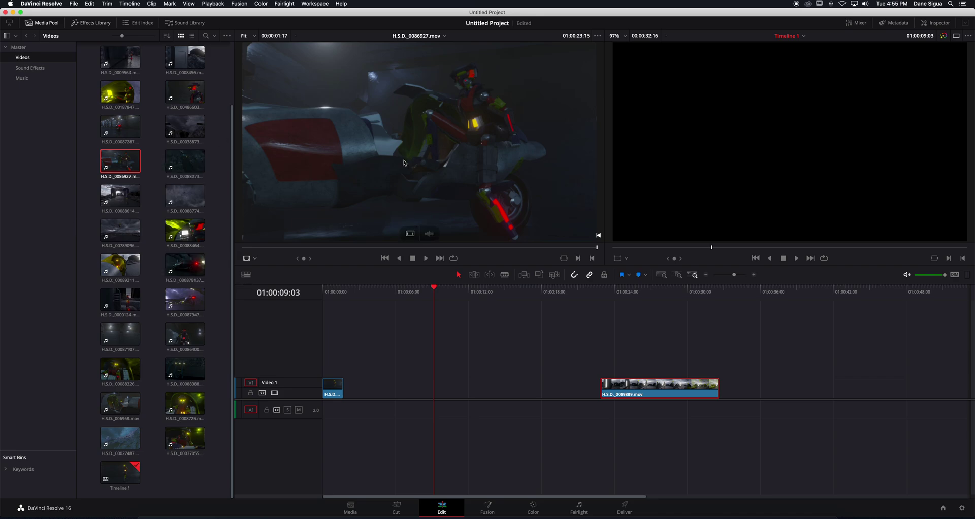
Step: Preview H.S.D._00187847.mov and H.S.D._00486603.mov in the source viewer
click(184, 101)
click(118, 95)
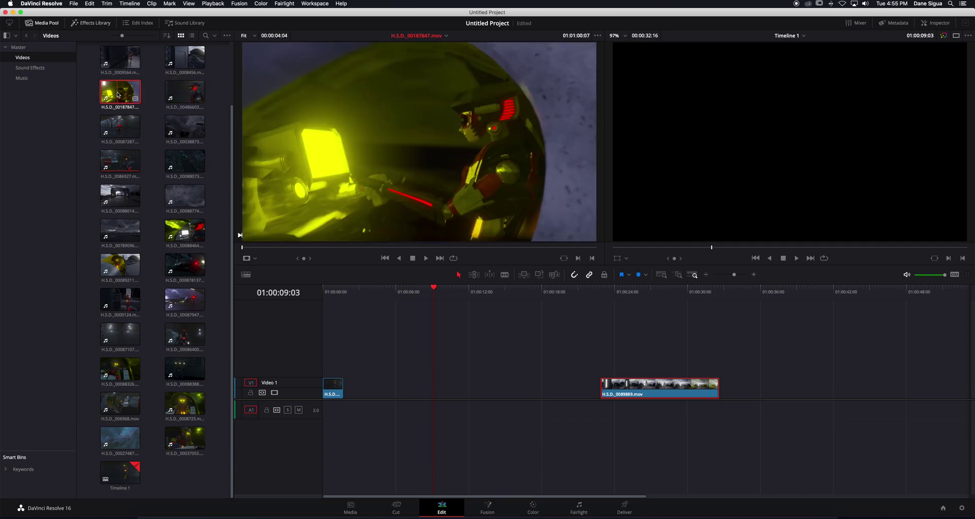
key(space)
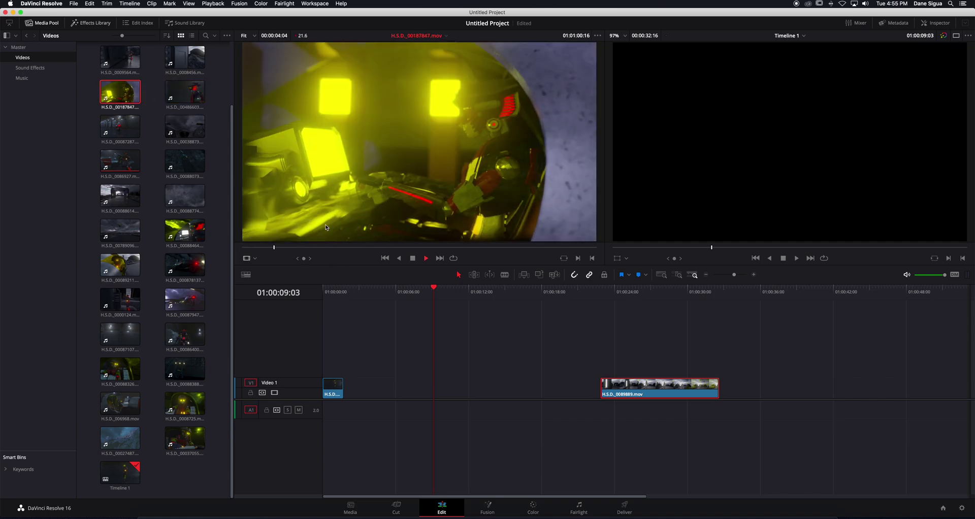
click(188, 94)
key(space)
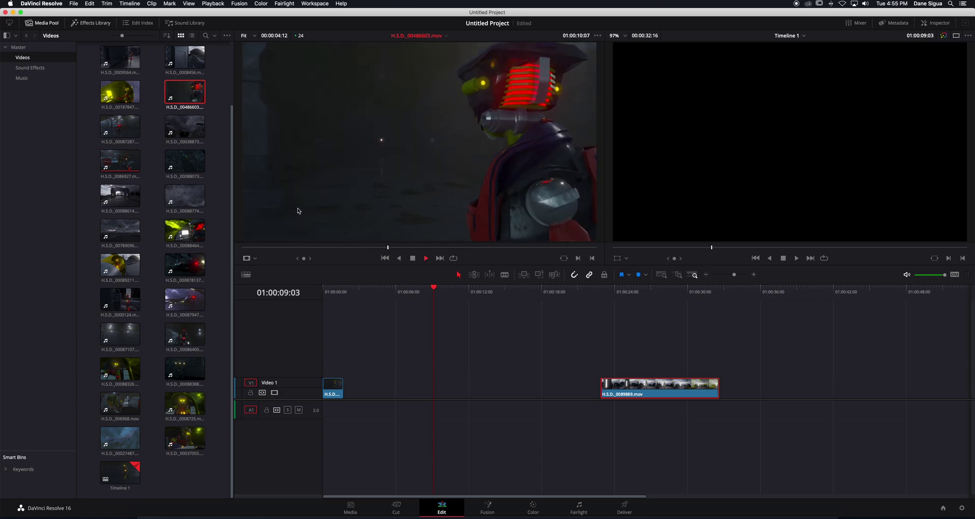
key(space)
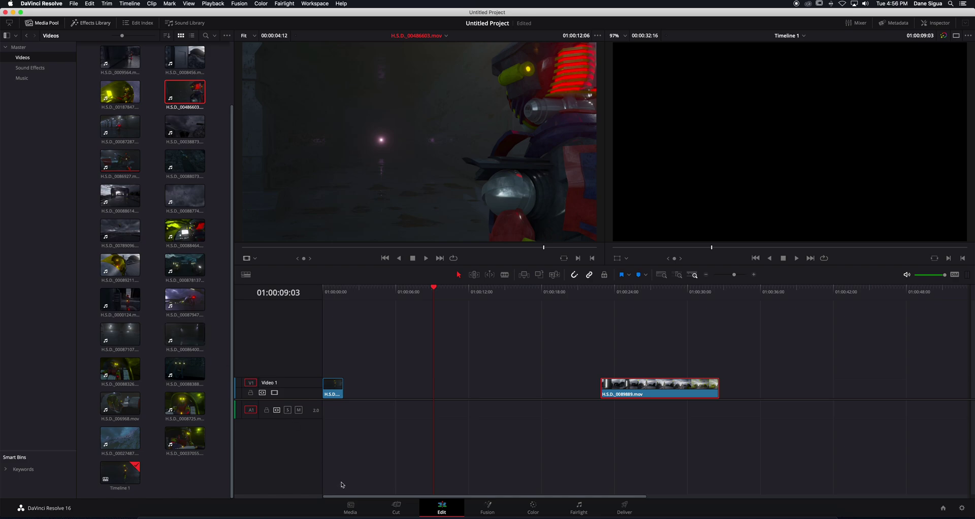
Step: Inspect the clip name attribute of H.S.D._00486603.mov on the Media page, then return to the Edit page without changes
click(350, 508)
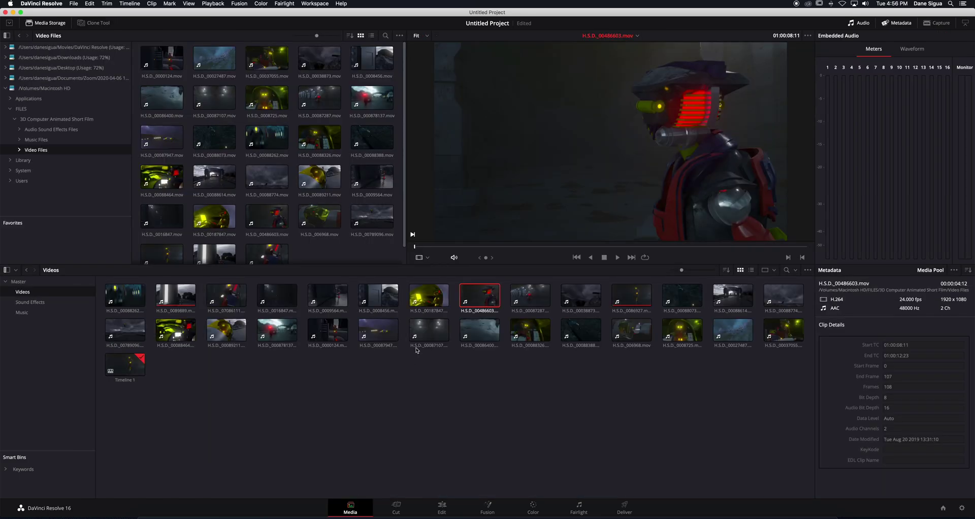
right_click(483, 294)
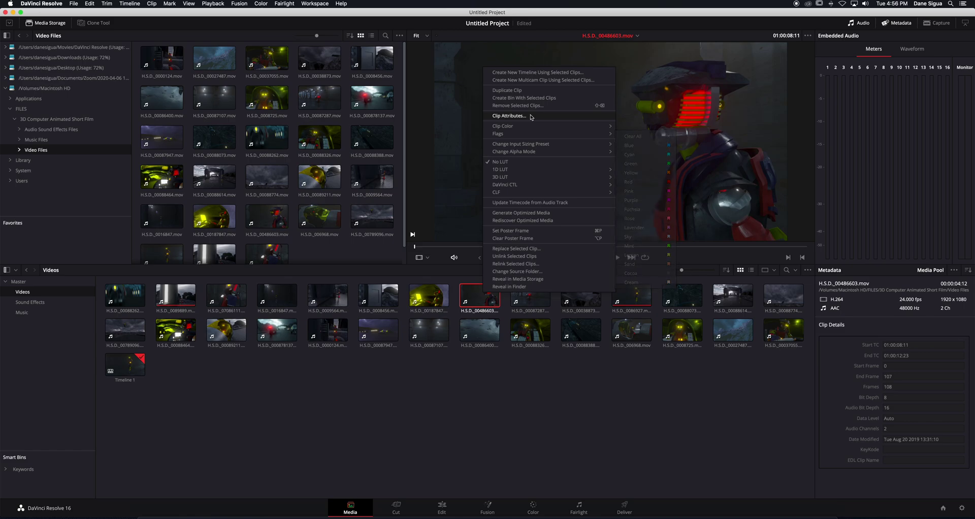
click(509, 116)
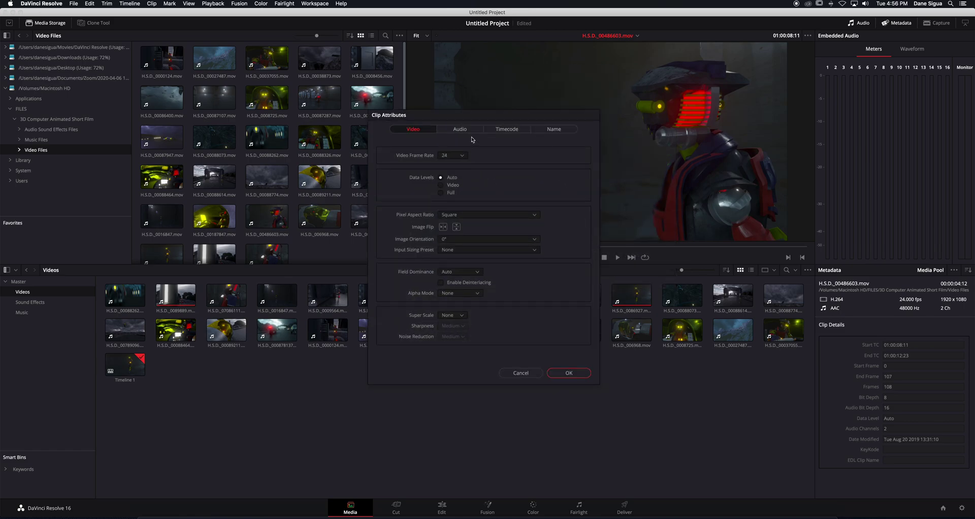
click(547, 131)
click(494, 155)
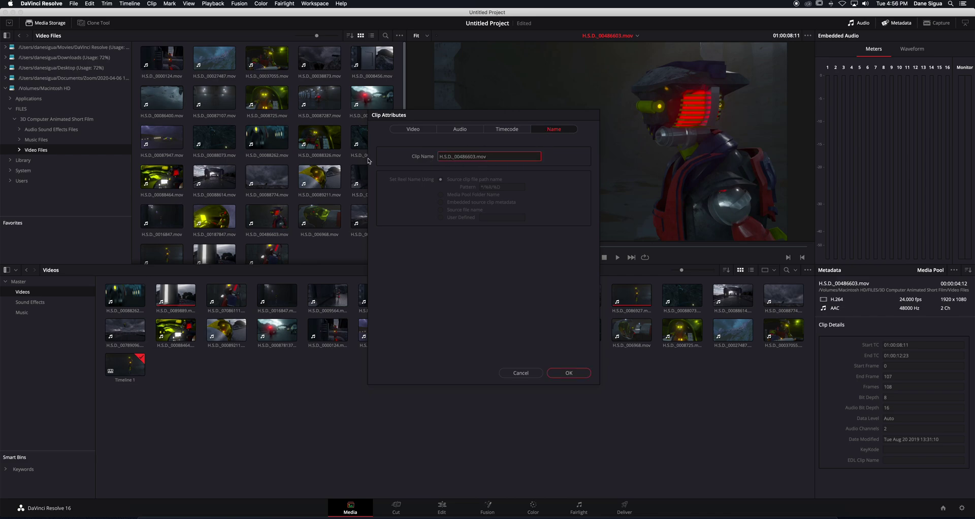
click(521, 373)
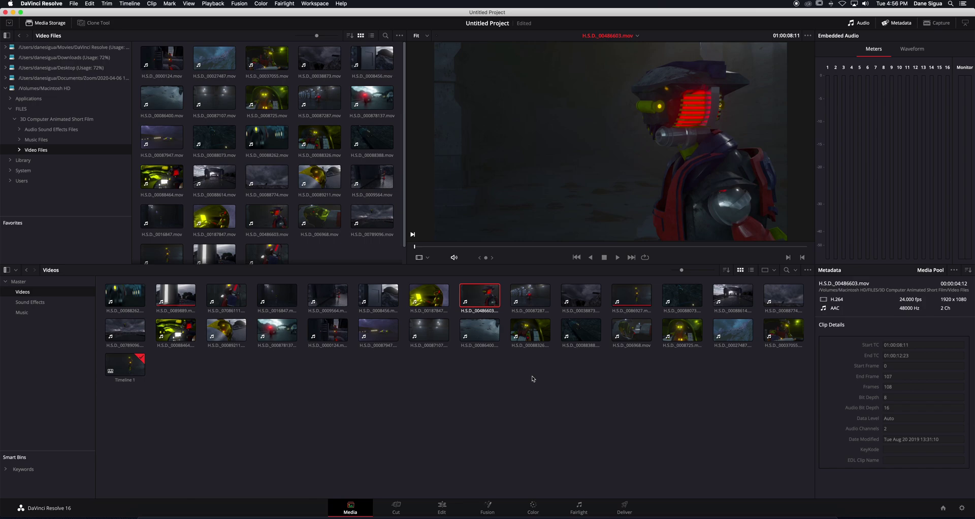
click(442, 507)
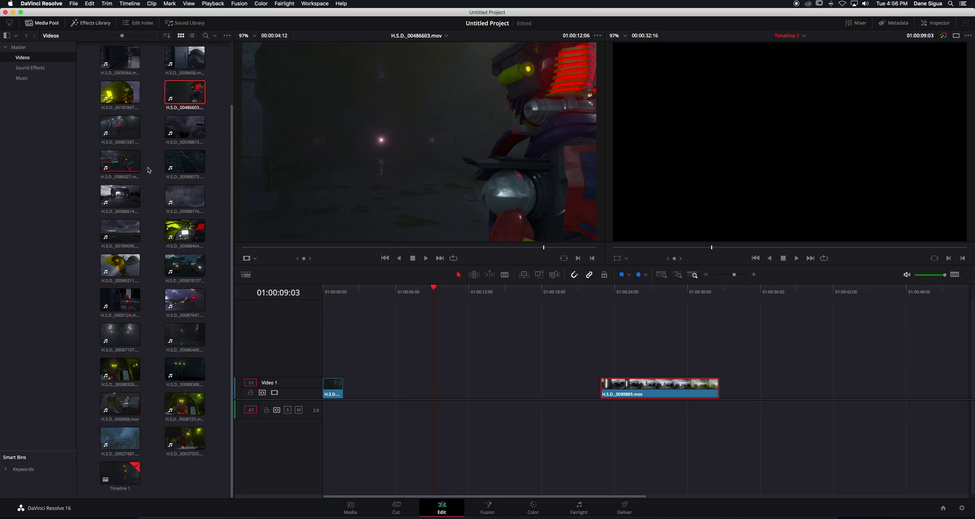
Step: Show the timeline frame at 01:00:01:03 and preview H.S.D._00187847.mov back to its start in the source viewer
scroll(150, 132, up, 3)
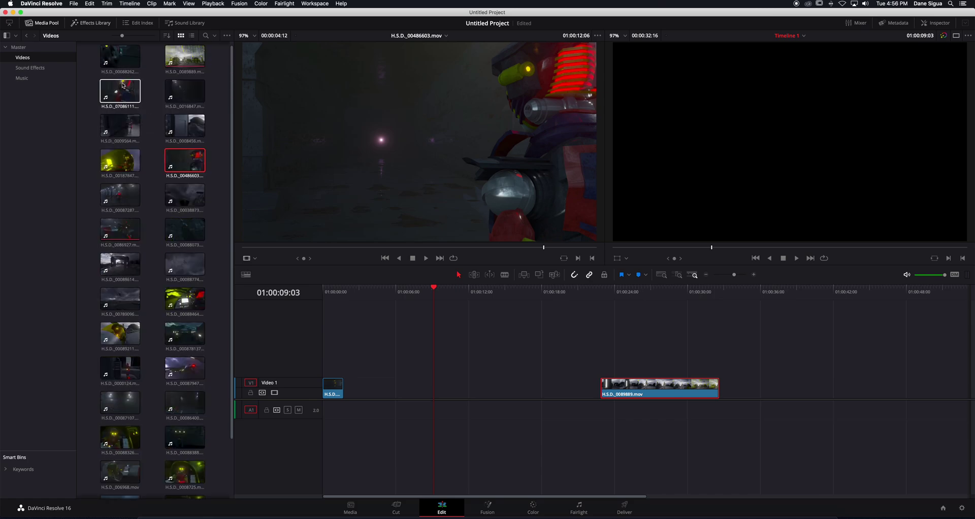
drag(346, 293, 337, 294)
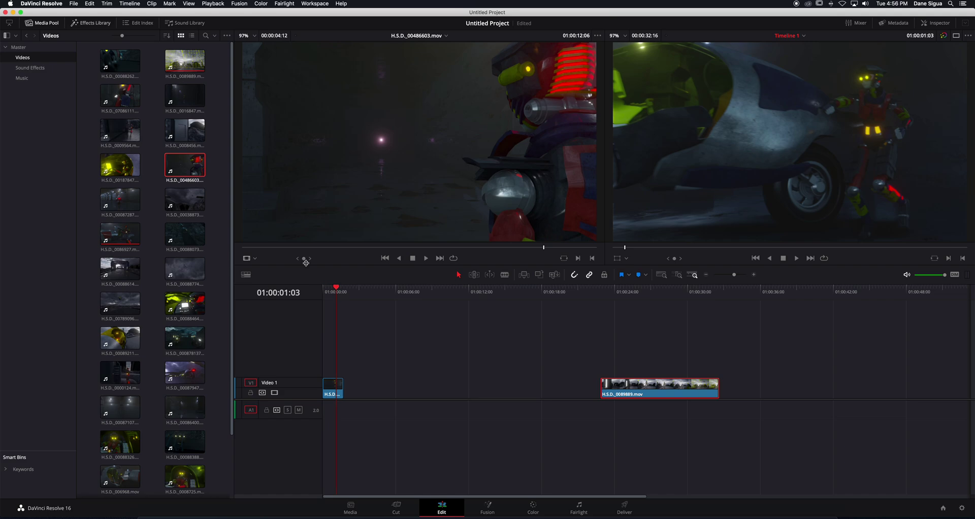
click(118, 166)
double_click(117, 166)
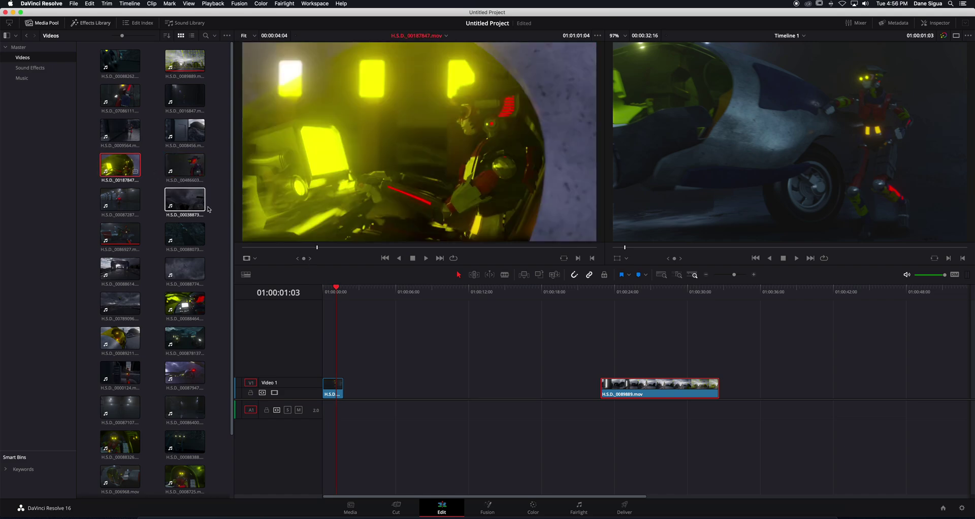
drag(317, 248, 202, 243)
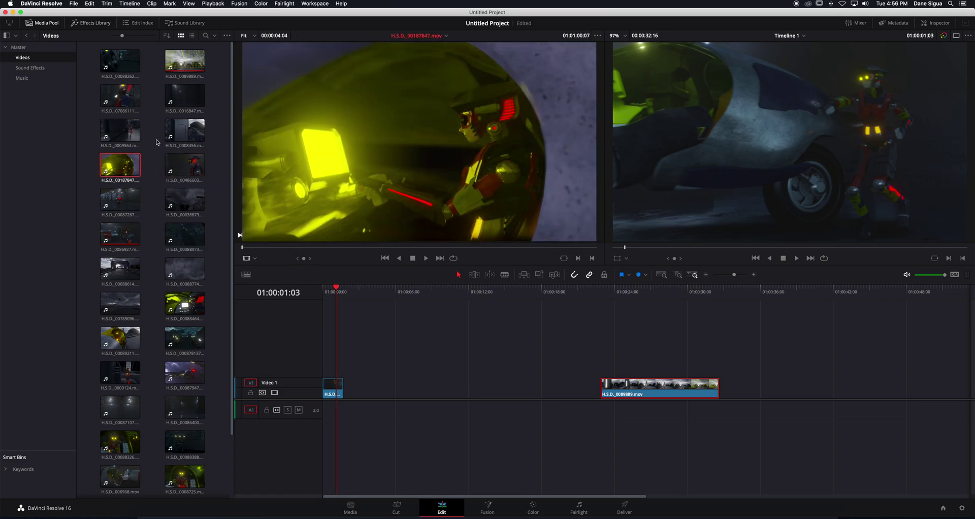
Step: Compare the ending of source clip H.S.D._0086927.mov with its copy at the timeline's start
double_click(127, 236)
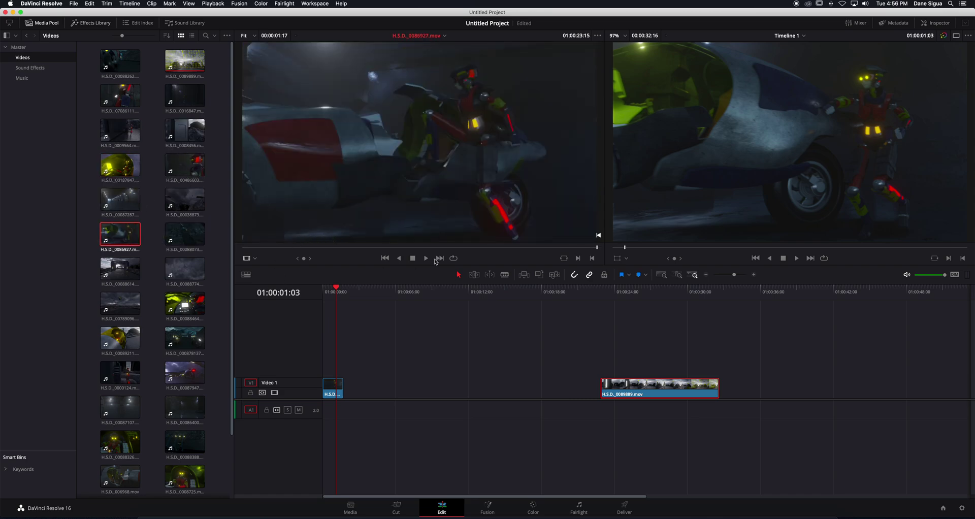
double_click(338, 394)
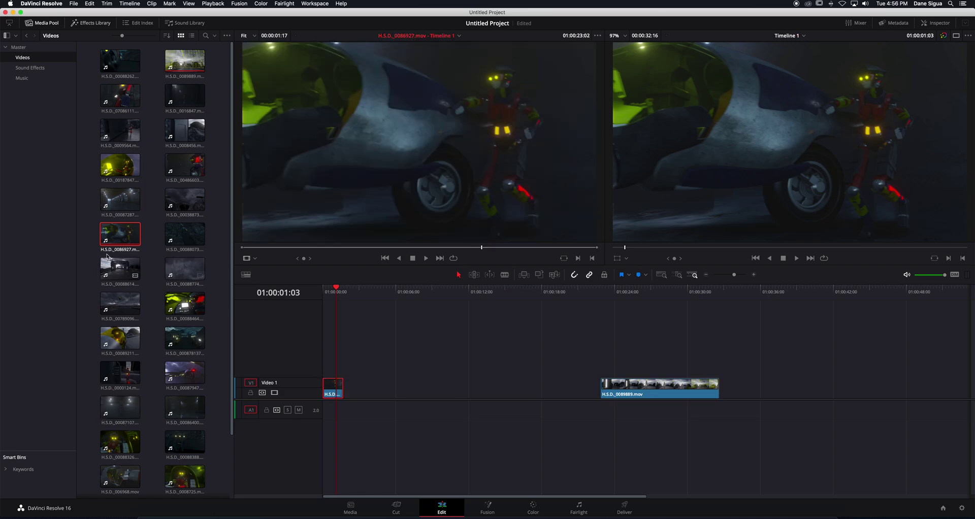
double_click(120, 233)
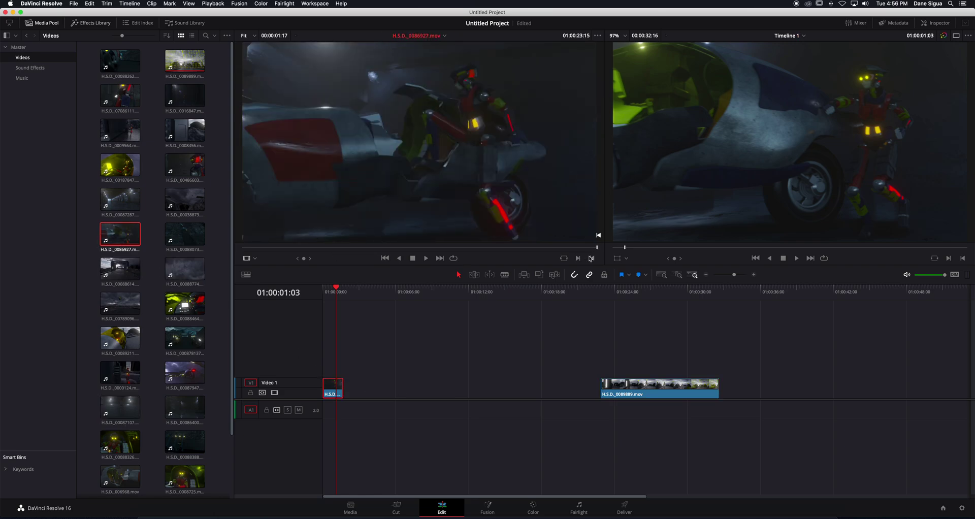
mouse_move(594, 250)
mouse_down()
mouse_move(244, 242)
mouse_move(599, 252)
mouse_up()
click(342, 388)
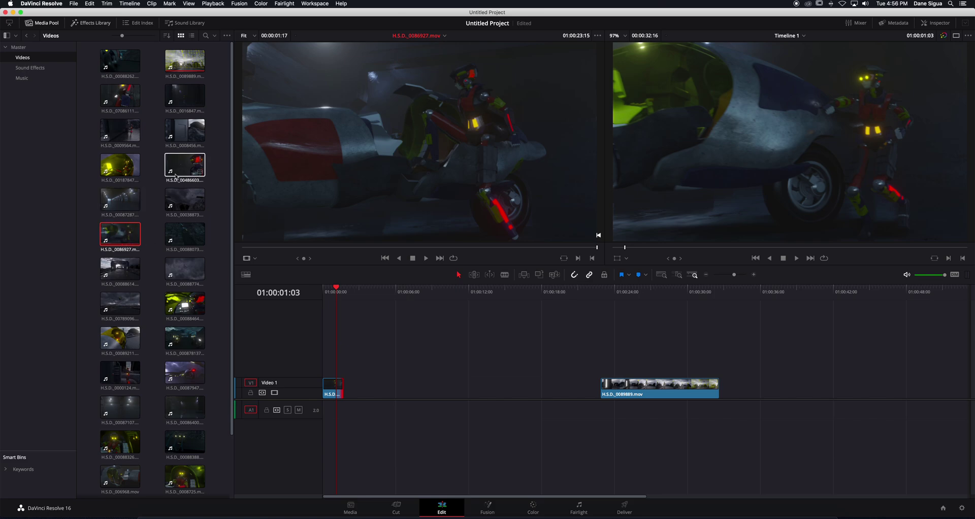
Step: Preview H.S.D._00088073.mov and H.S.D._00037055.mov in the source viewer
click(187, 244)
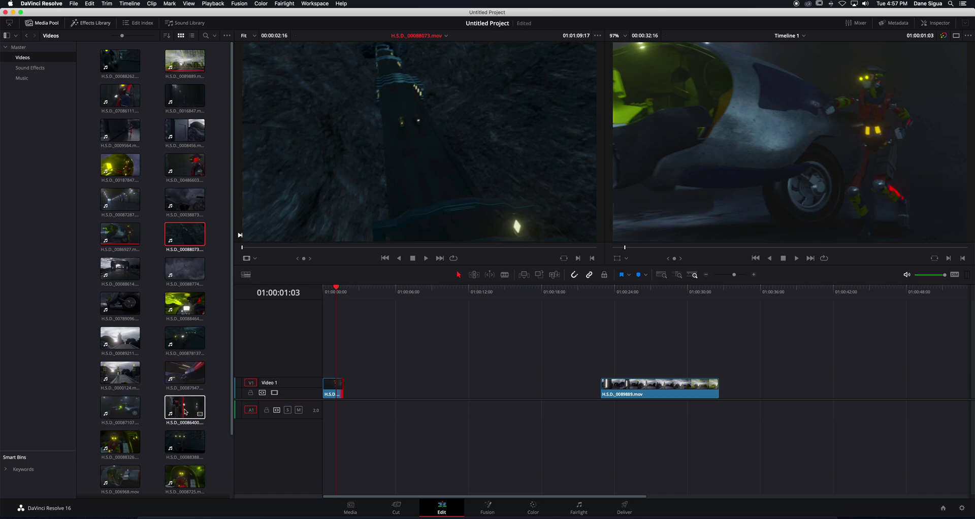
scroll(183, 410, down, 3)
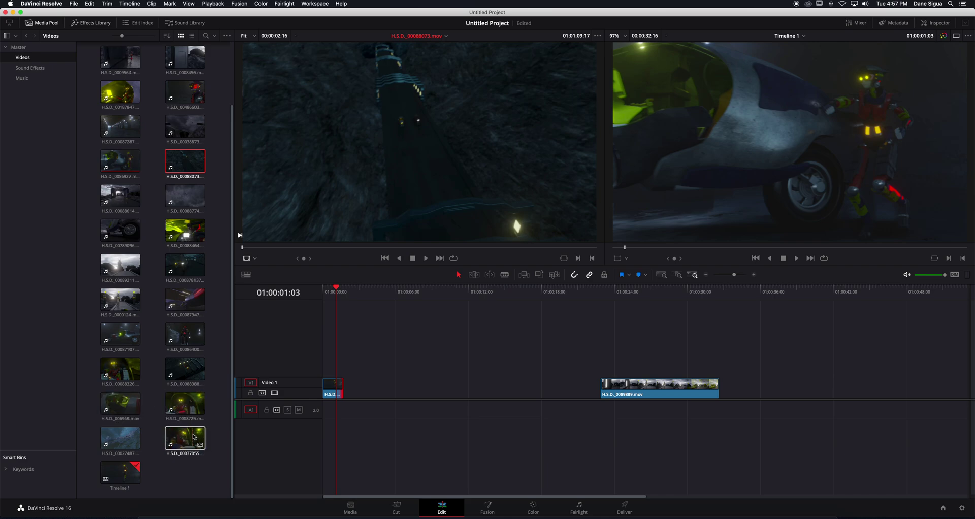
click(178, 439)
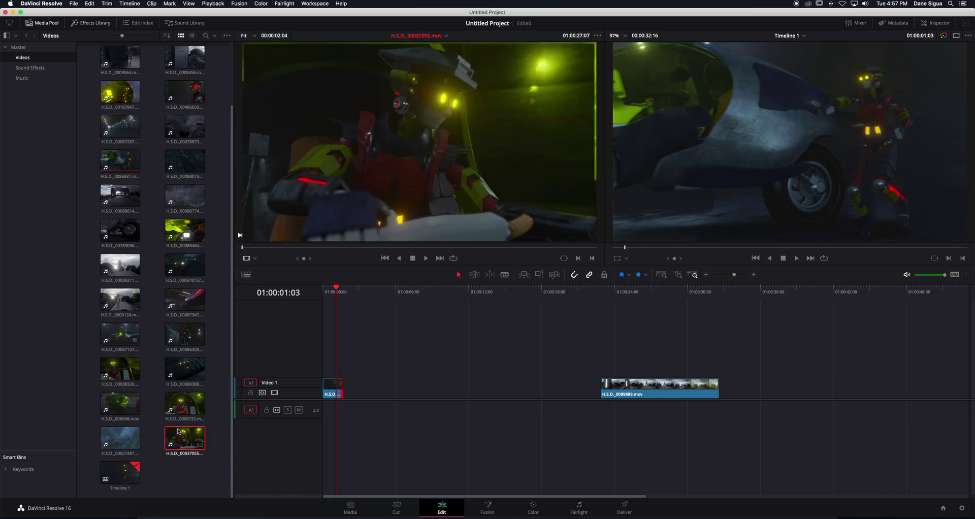
Step: Preview H.S.D._0008725.mov and place only its video on Video 1 directly after the opening clip
click(185, 403)
drag(242, 247, 605, 244)
drag(338, 288, 328, 291)
drag(418, 217, 378, 381)
drag(350, 382, 349, 382)
key(super+z)
drag(406, 233, 353, 401)
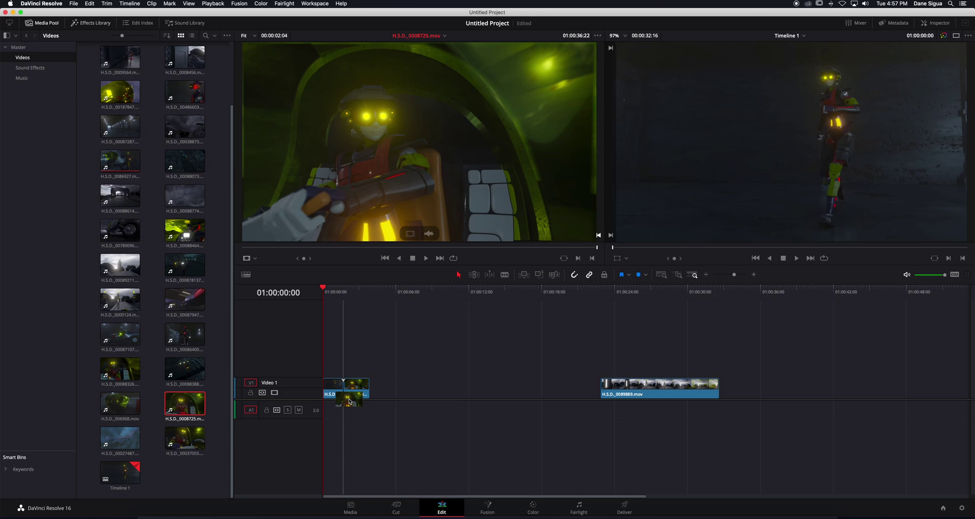
Step: Play the opening two clips from the timeline's start and park the playhead at 01:00:03:03
key(space)
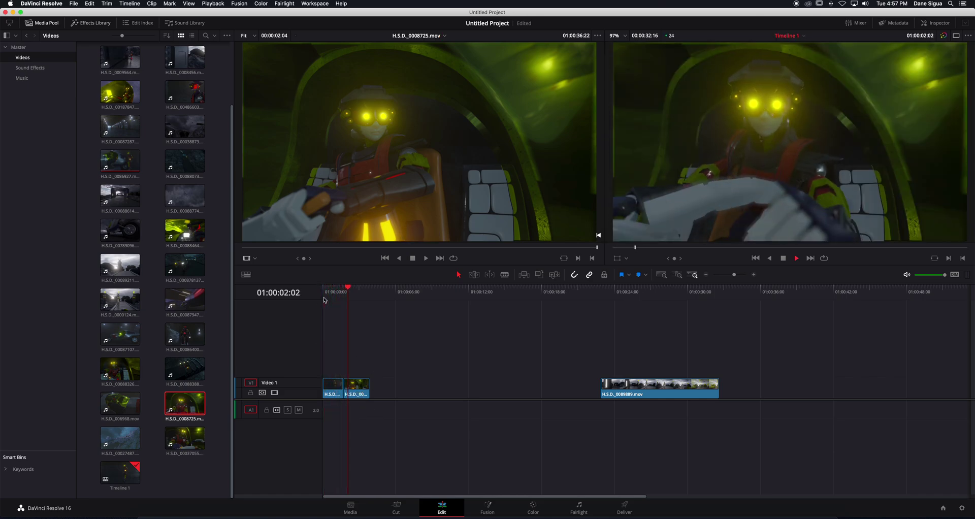
key(space)
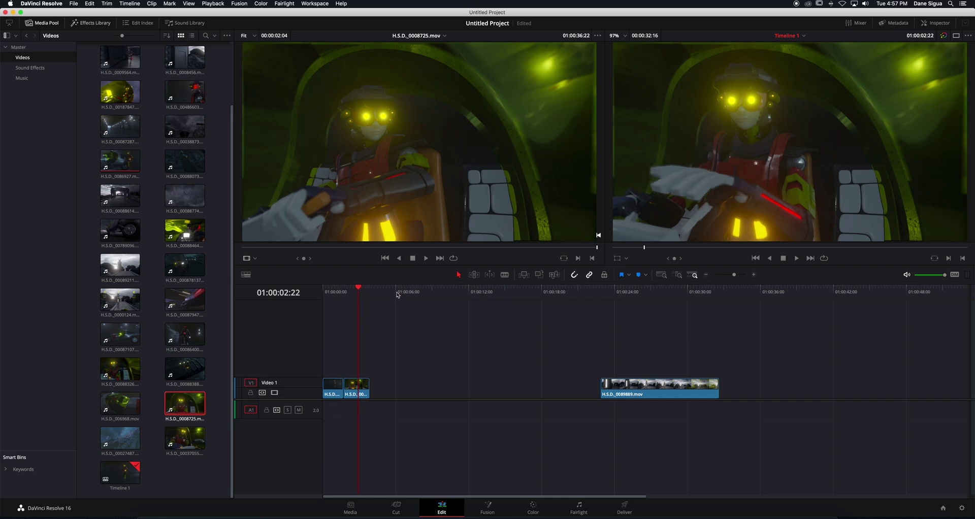
click(359, 289)
click(361, 290)
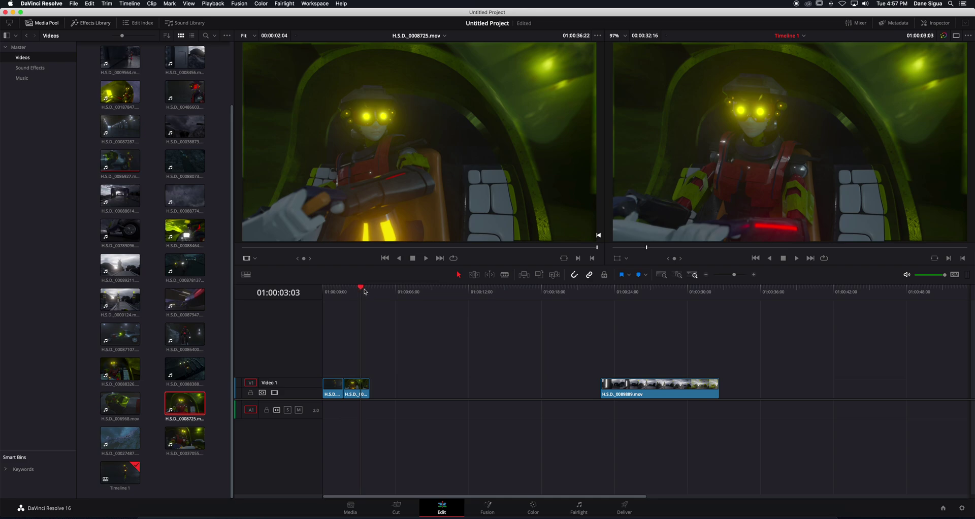
Step: Preview H.S.D._006968.mov in the source viewer
click(129, 405)
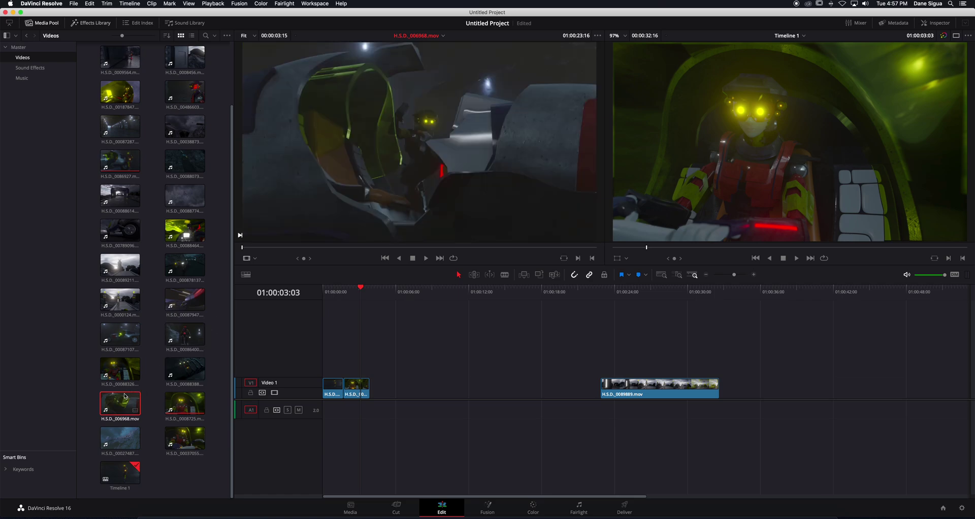
key(space)
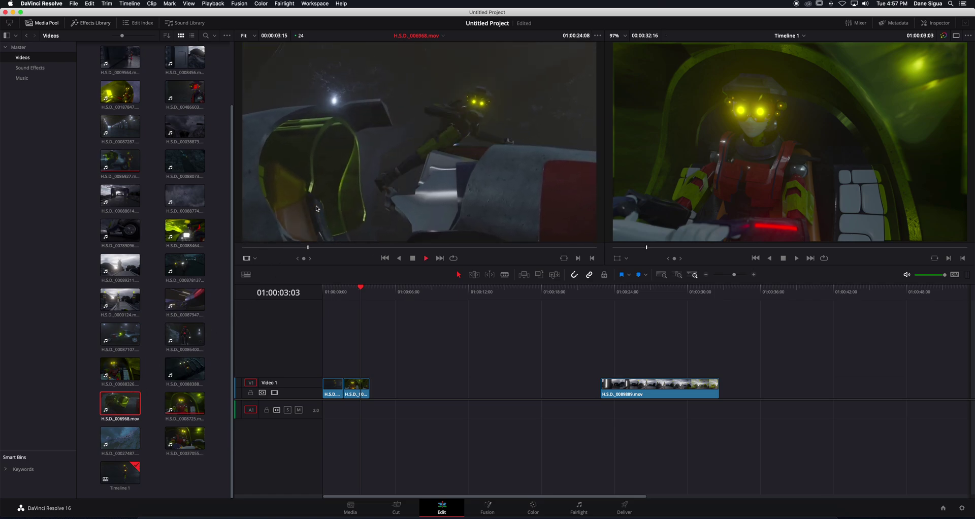
key(space)
Step: Shift the H.S.D._0008725.mov clip later on Video 1 and place only the video of H.S.D._006968.mov on Video 2 after the opening clip
drag(359, 389, 395, 388)
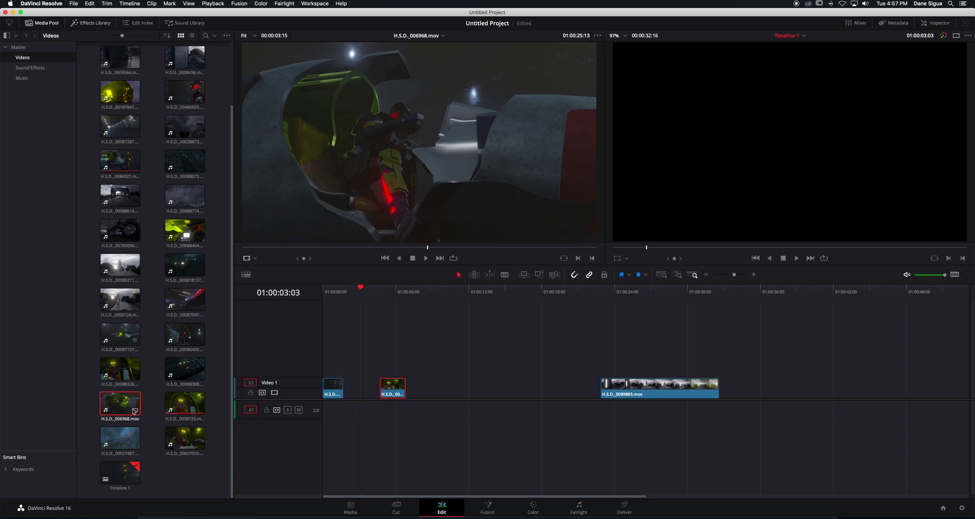
double_click(125, 403)
mouse_move(390, 208)
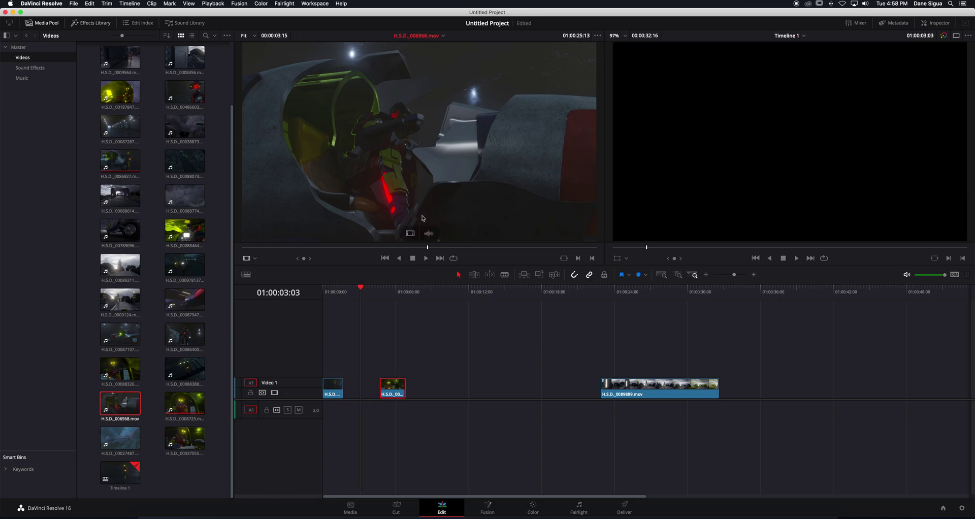
drag(412, 235, 351, 373)
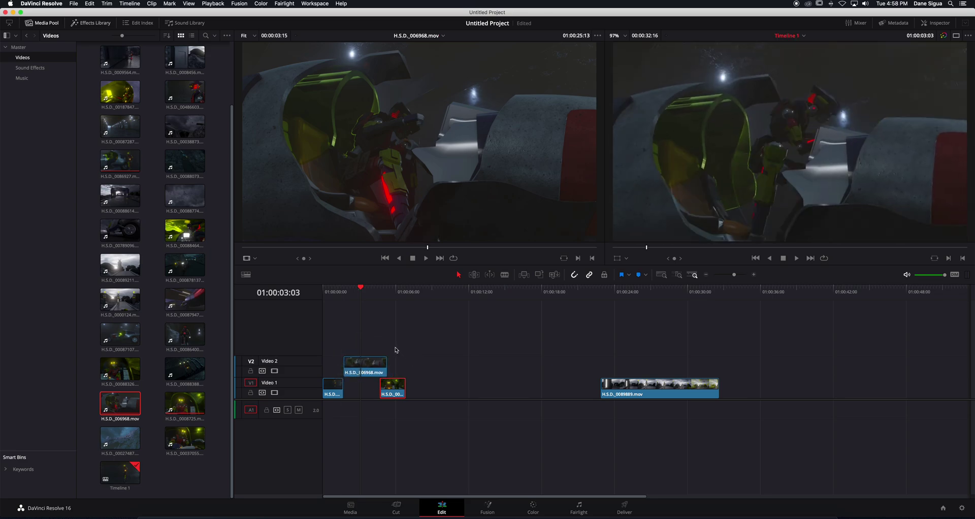
Step: Align H.S.D._0008725.mov with the end of H.S.D._006968.mov and butt H.S.D._0089889.mov against it on Video 1
mouse_move(395, 391)
mouse_down()
mouse_move(411, 394)
mouse_move(402, 394)
mouse_up()
drag(634, 385, 447, 387)
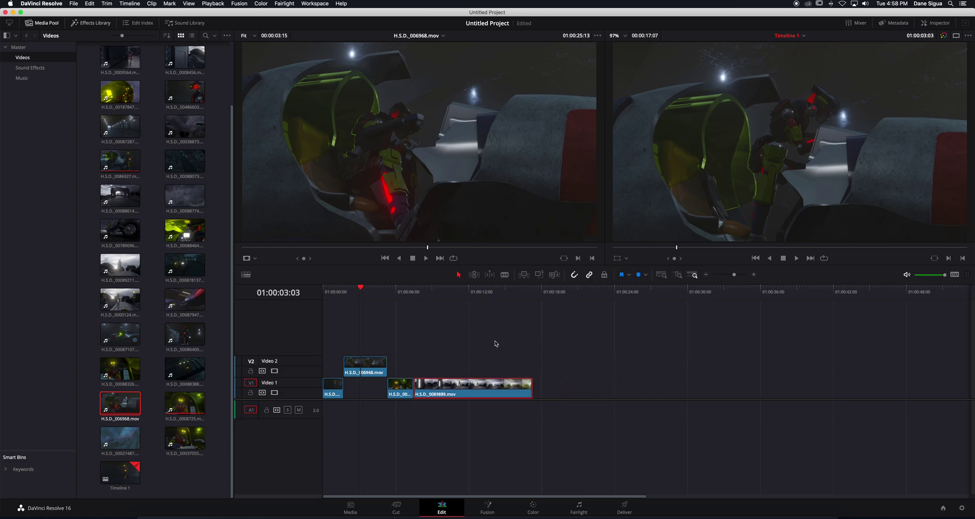
click(662, 274)
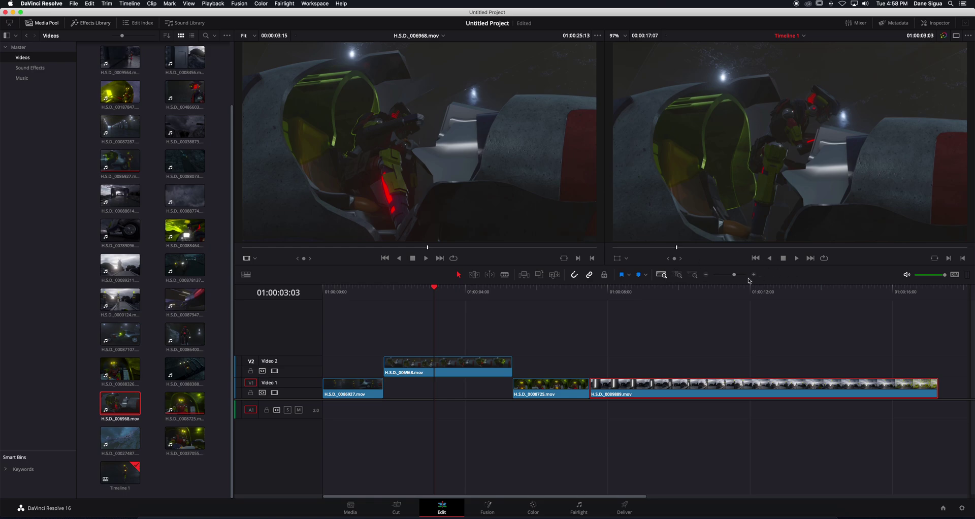
Step: Move the H.S.D._0089889.mov clip out to about 01:02:41, fit the whole timeline in view, and move it back behind H.S.D._0008725.mov
drag(735, 275, 729, 275)
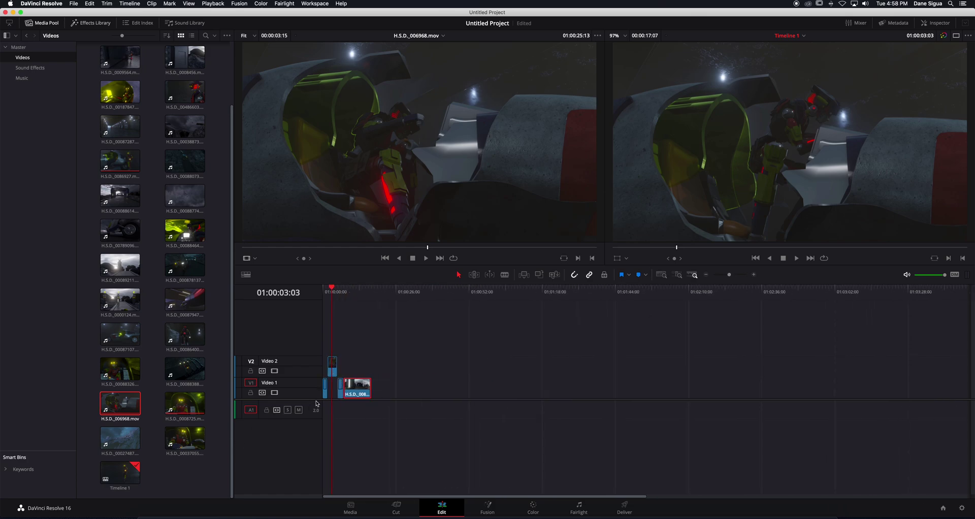
drag(364, 390, 795, 391)
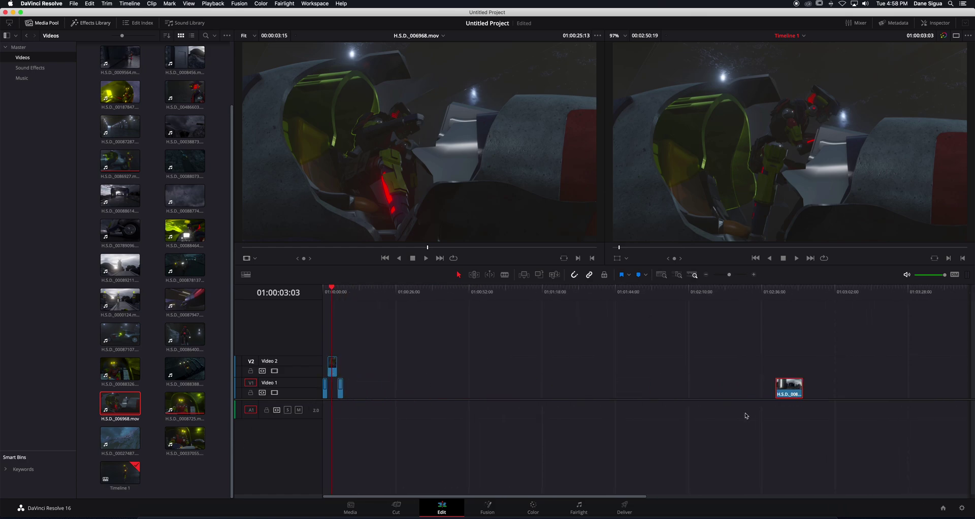
click(663, 277)
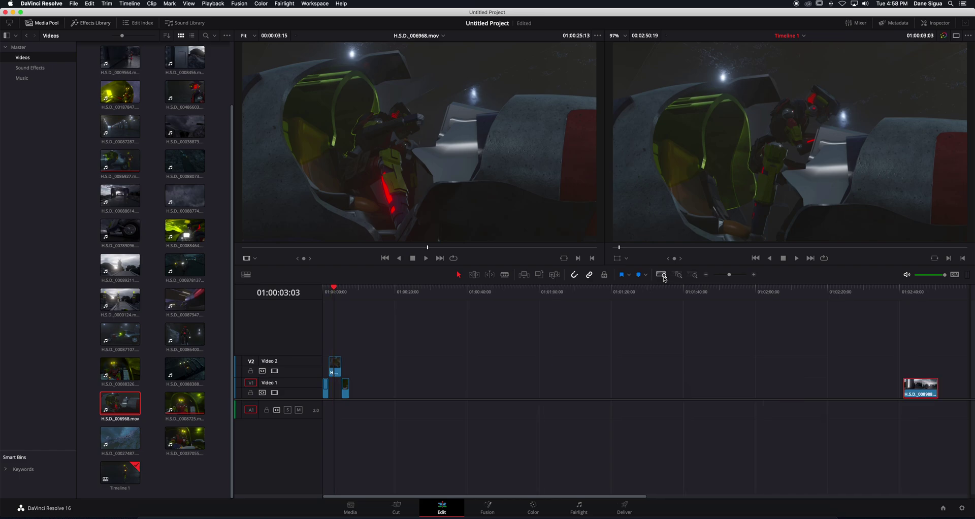
drag(920, 394, 376, 405)
key(shift+z)
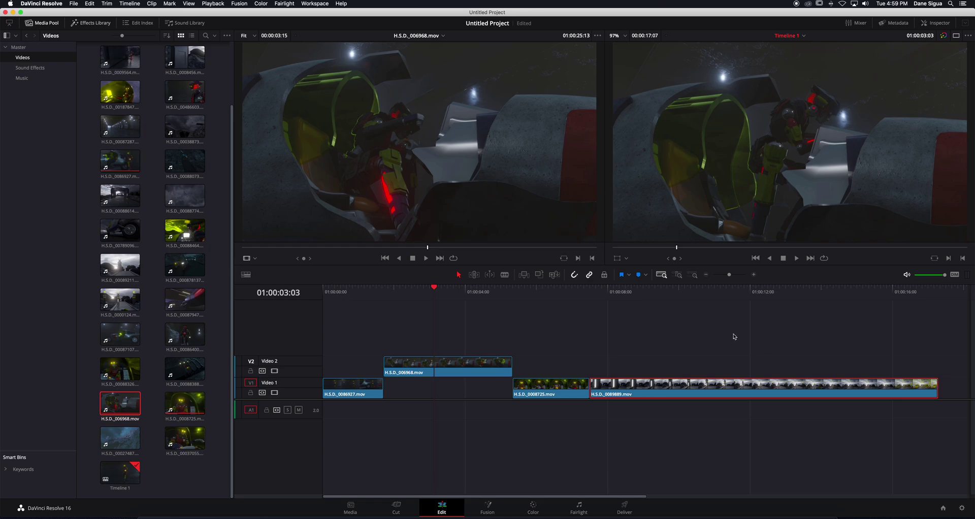
Step: Compare the timeline's detail, custom and full extent zoom modes, finishing with full extent
click(680, 276)
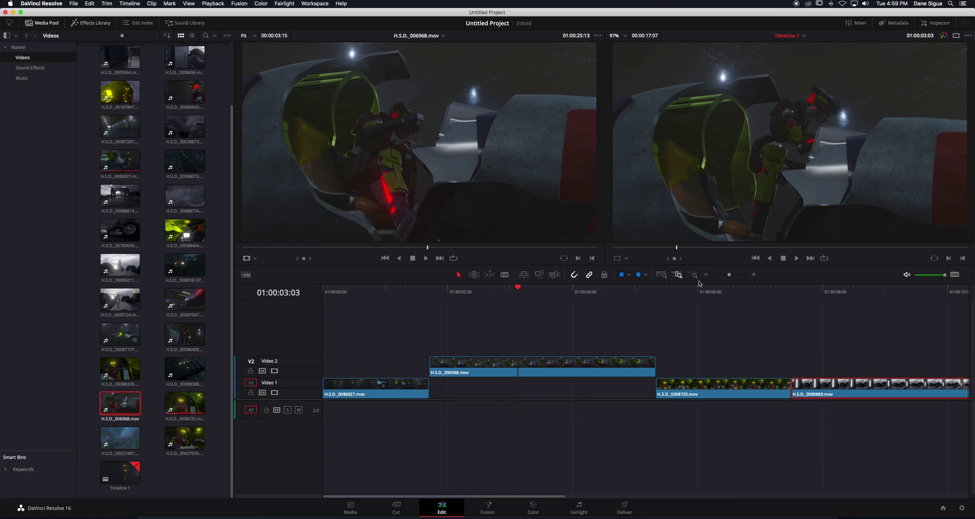
click(694, 276)
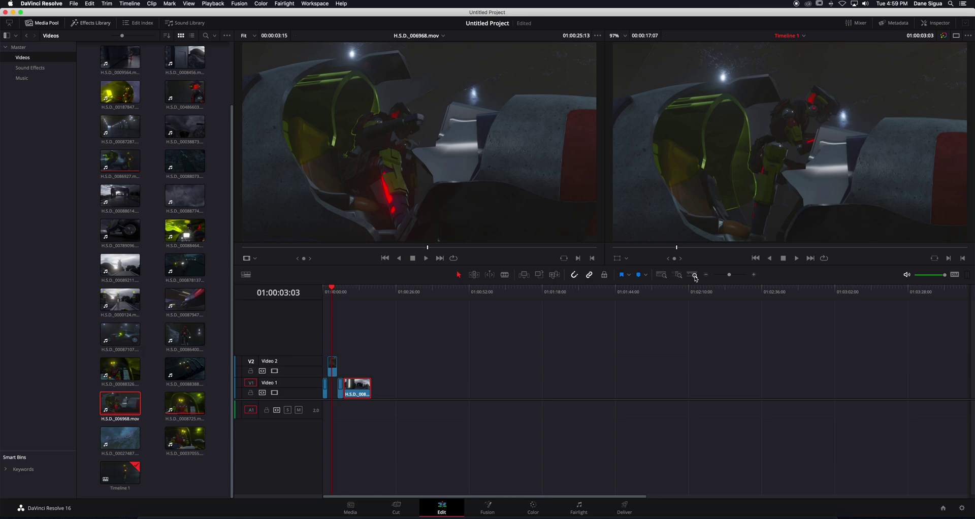
click(662, 274)
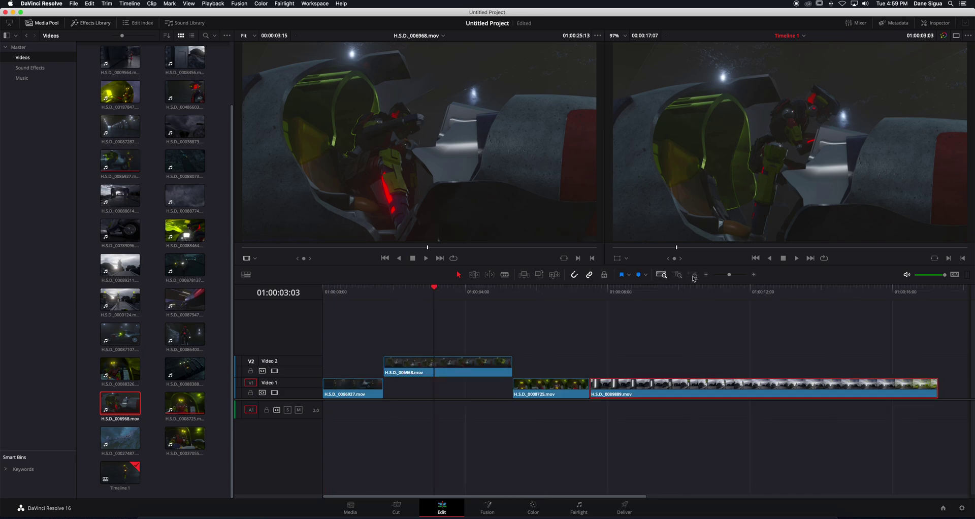
Step: Adjust the timeline's custom zoom level, compare it repeatedly with the full extent view, and dismiss the calendar reminder
click(694, 276)
click(666, 276)
mouse_move(729, 278)
mouse_down()
mouse_move(711, 277)
mouse_move(738, 276)
mouse_move(707, 277)
mouse_move(737, 277)
mouse_up()
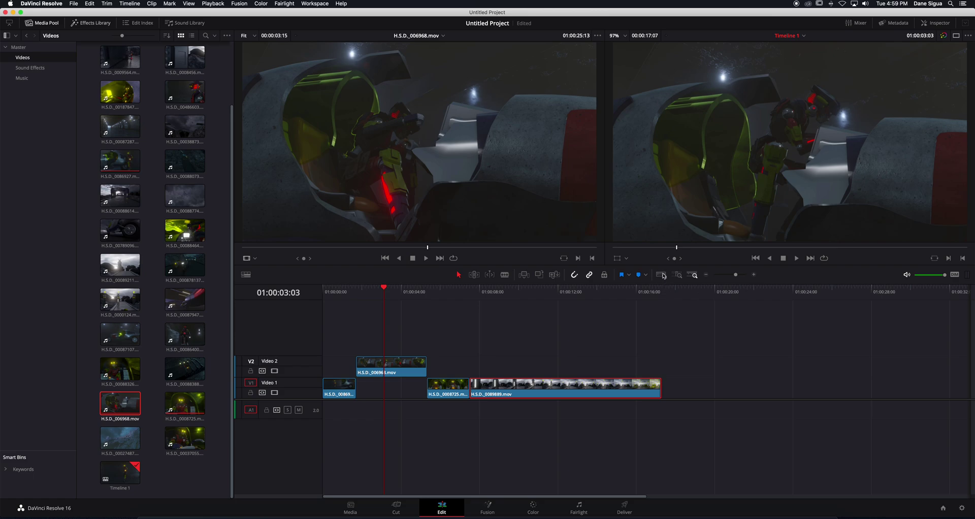
click(661, 275)
click(663, 275)
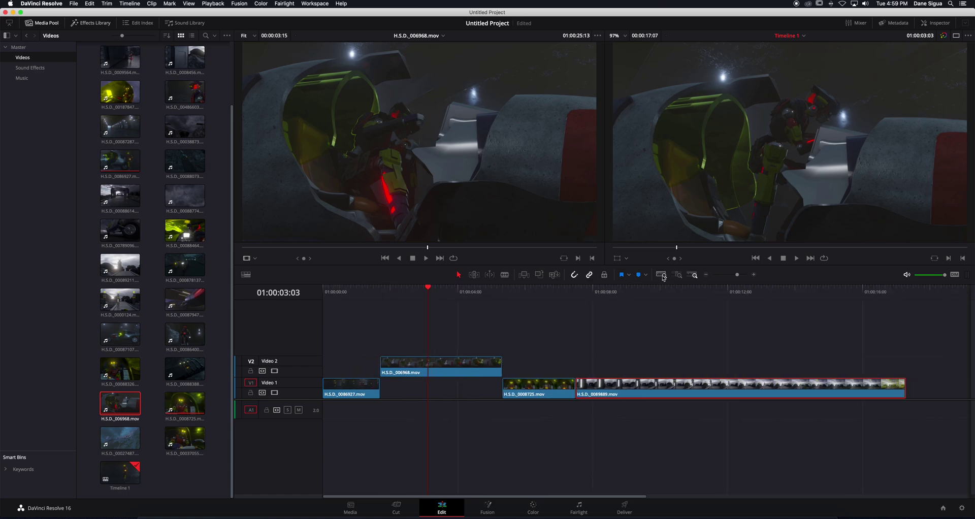
click(662, 276)
click(662, 275)
click(662, 275)
click(663, 276)
click(663, 276)
click(663, 277)
click(663, 276)
click(662, 275)
click(663, 275)
click(662, 275)
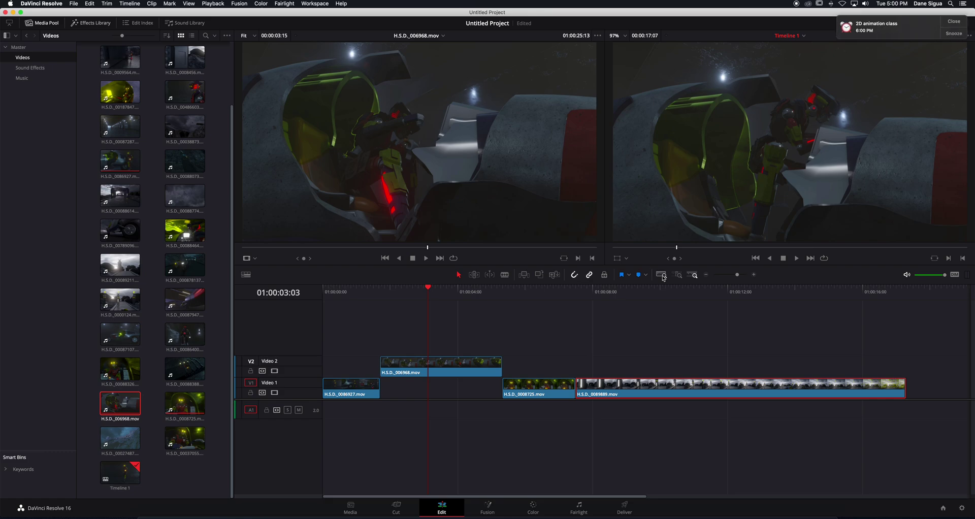
click(954, 22)
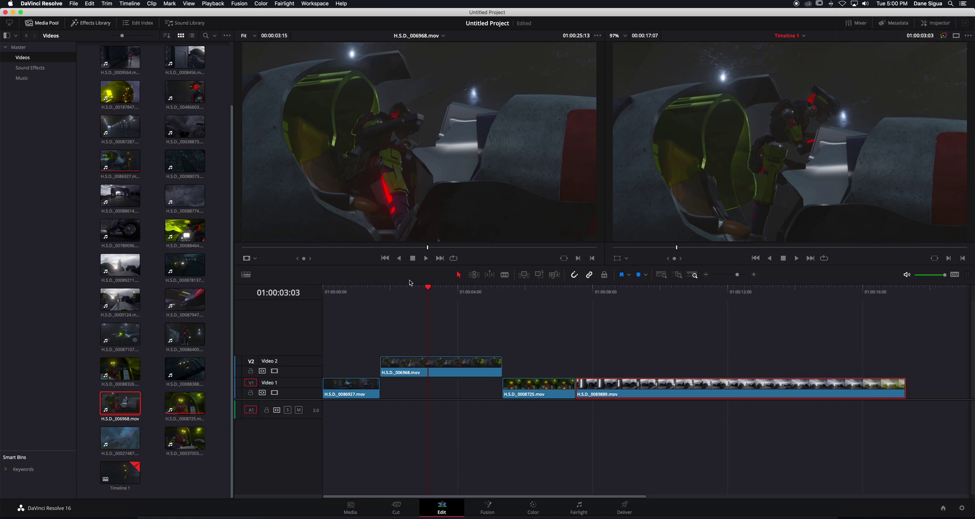
Step: Lift the H.S.D._006968.mov clip up to Video 4, and then drop it into the gap after the opening clip on Video 1
drag(429, 290, 394, 308)
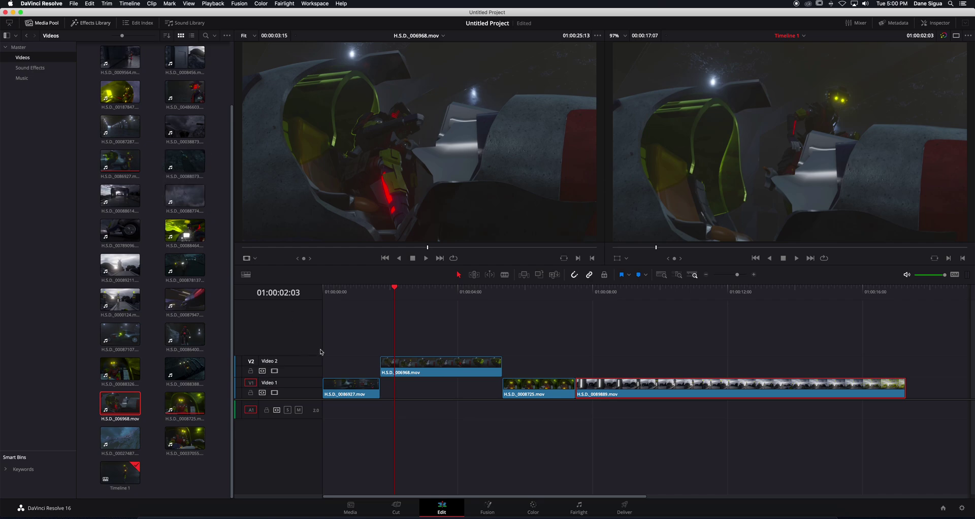
drag(422, 368, 432, 327)
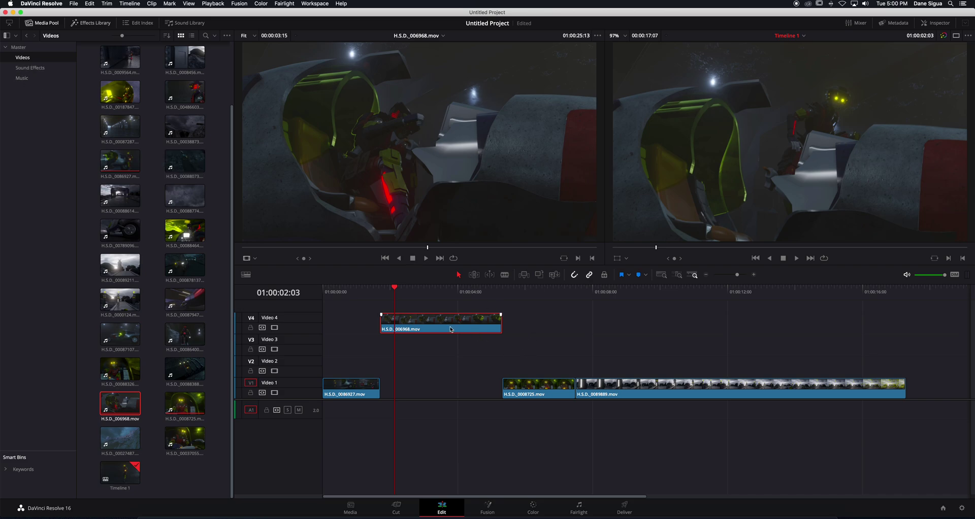
drag(445, 326, 445, 386)
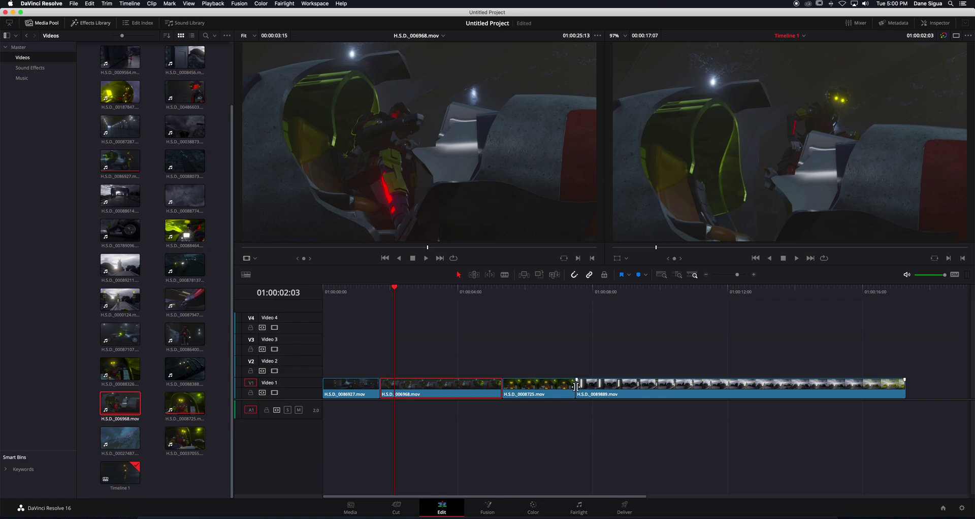
Step: Shift H.S.D._0089889.mov later on Video 1 and place only the video of H.S.D._00088464.mov on Video 2 above the gap
drag(685, 390, 803, 390)
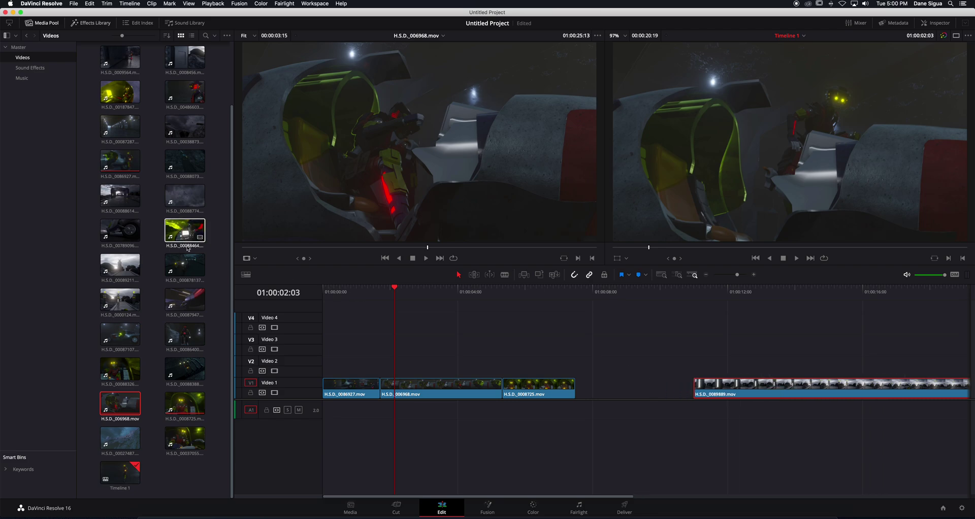
click(179, 237)
drag(179, 237, 549, 358)
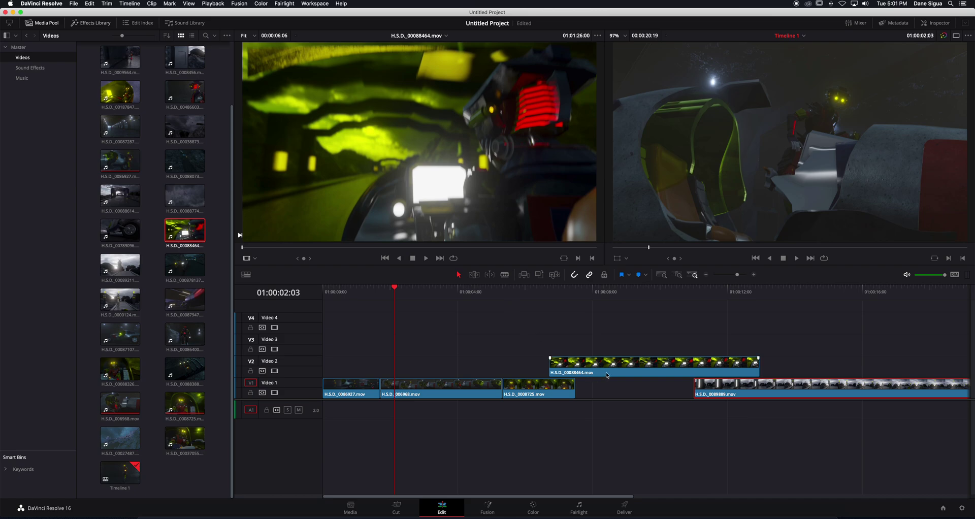
Step: Fit H.S.D._00088464.mov onto Video 1 directly after H.S.D._0008725.mov and butt H.S.D._0089889.mov against its end
mouse_move(552, 497)
mouse_down()
mouse_move(607, 500)
mouse_move(537, 493)
mouse_up()
drag(717, 388, 841, 388)
drag(667, 362, 696, 385)
drag(851, 392, 824, 391)
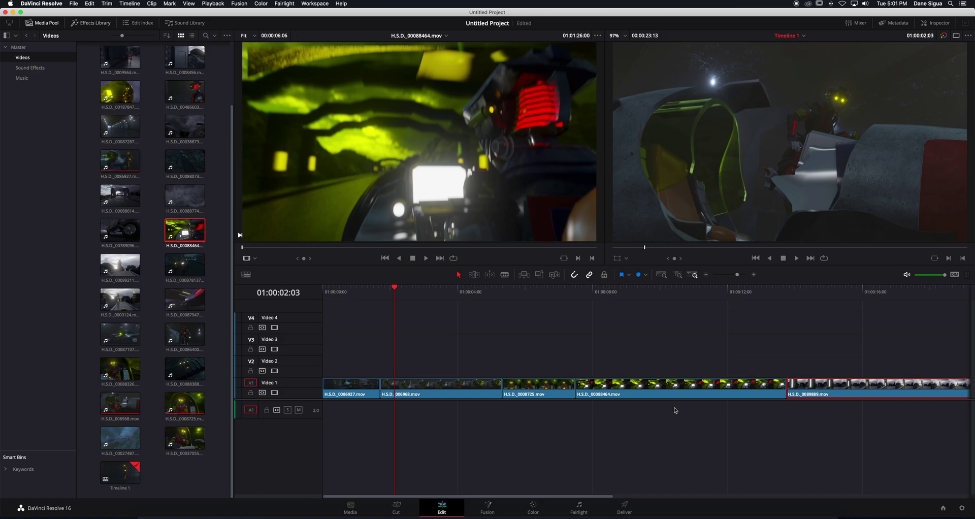
click(619, 391)
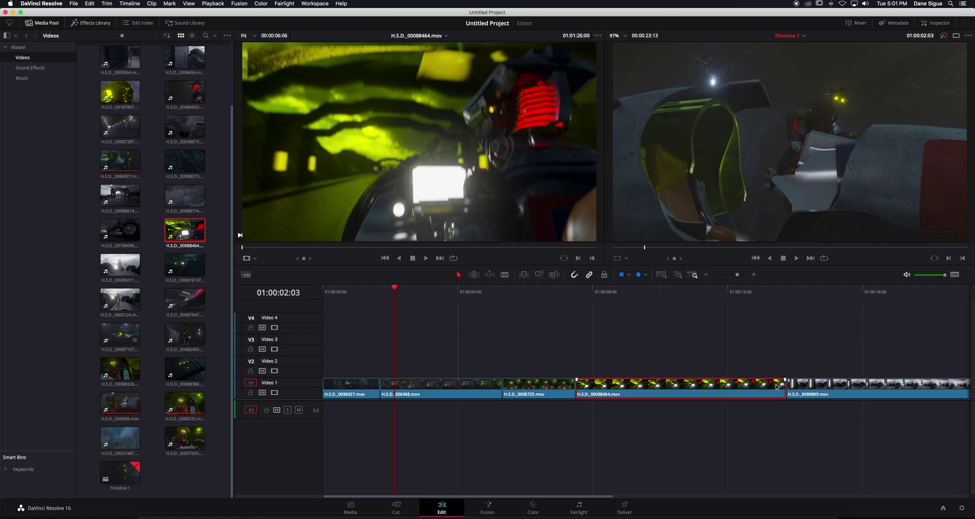
mouse_move(783, 385)
mouse_down()
mouse_move(730, 392)
mouse_move(781, 394)
mouse_up()
mouse_move(582, 390)
mouse_down()
mouse_move(618, 390)
mouse_move(583, 388)
mouse_up()
Step: Check the start and end of the edit, then play the five-clip rough cut from the beginning
drag(398, 289, 312, 294)
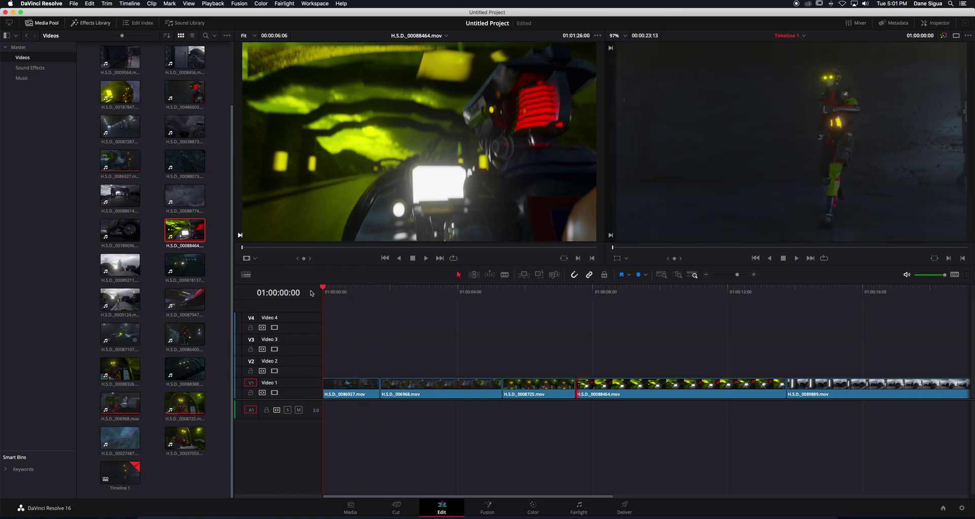
click(502, 309)
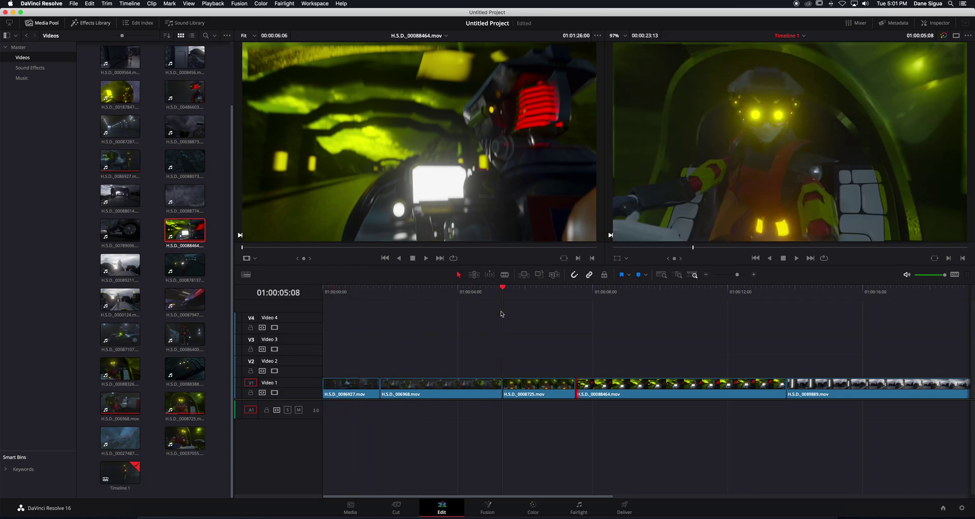
key(Home)
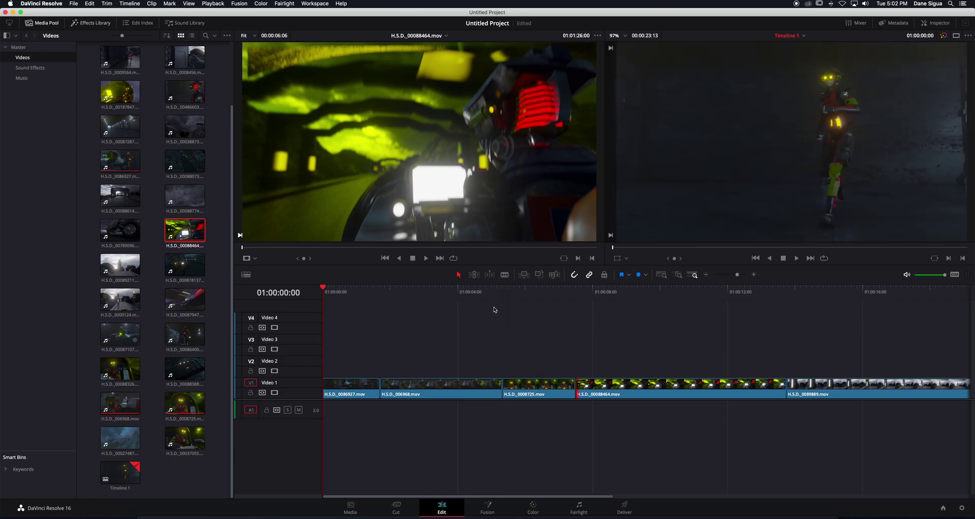
key(End)
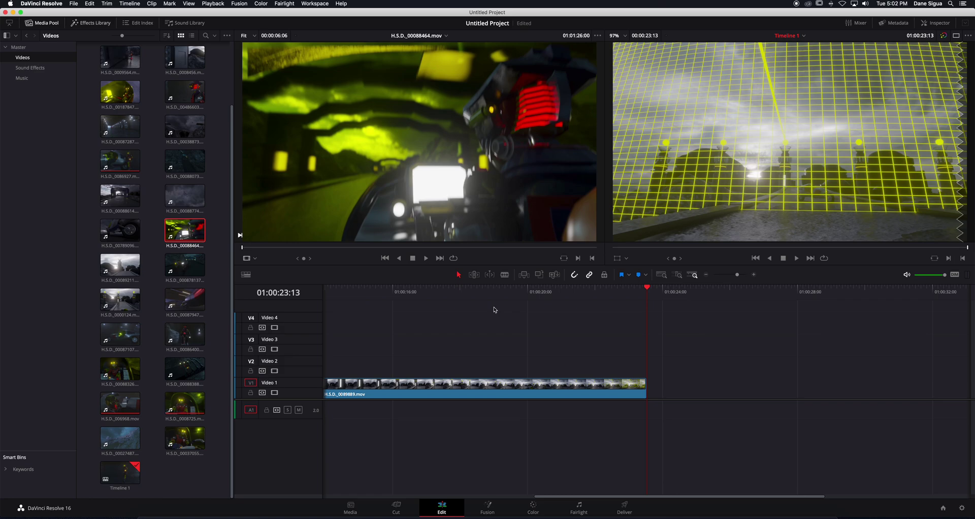
key(shift+z)
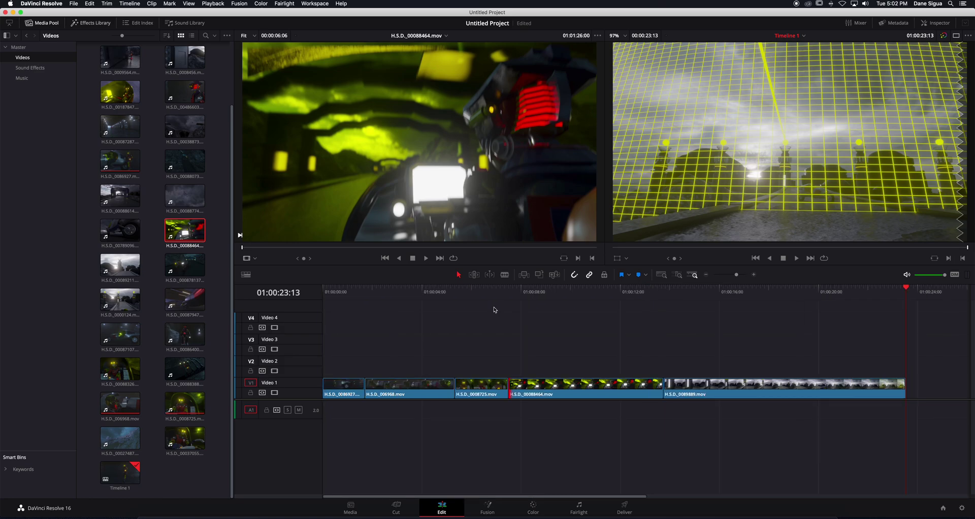
key(Home)
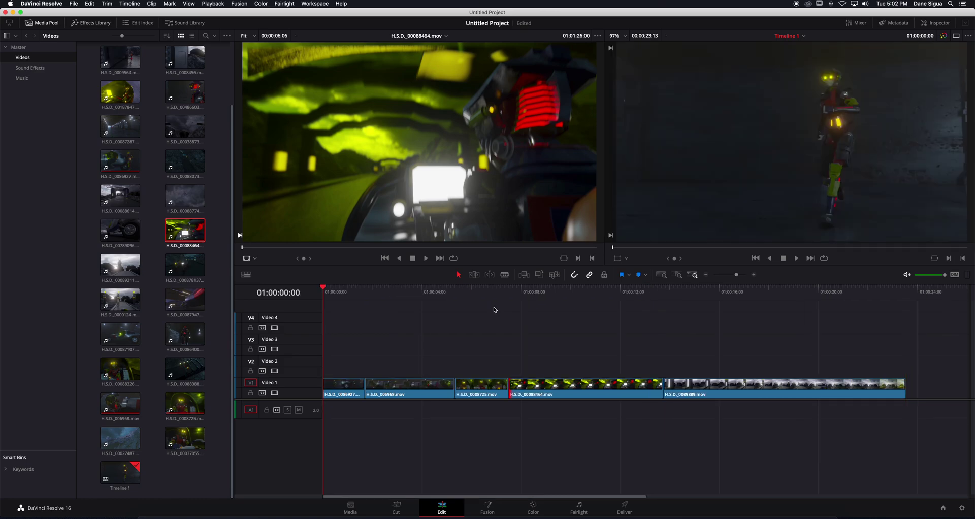
key(space)
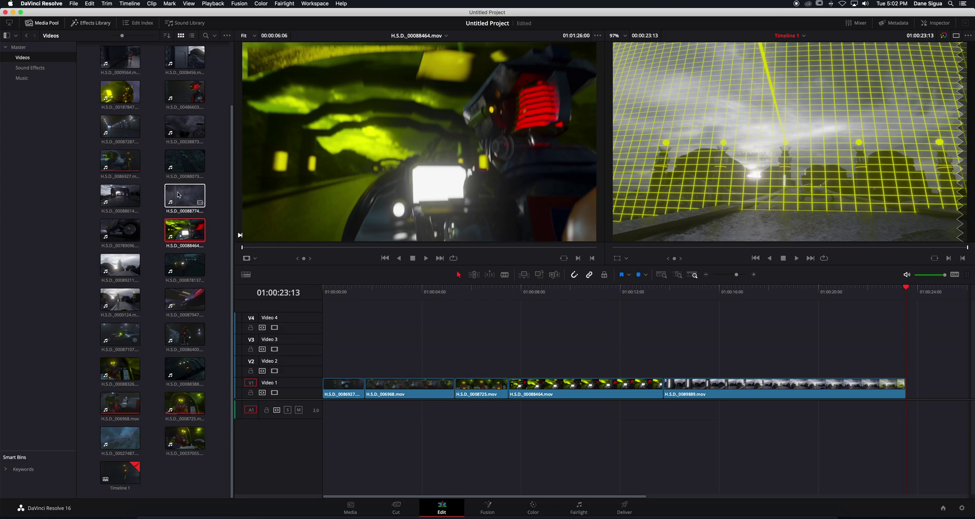
Step: Open the Music bin and preview Final_Boss.mp3 with the system volume raised
click(23, 78)
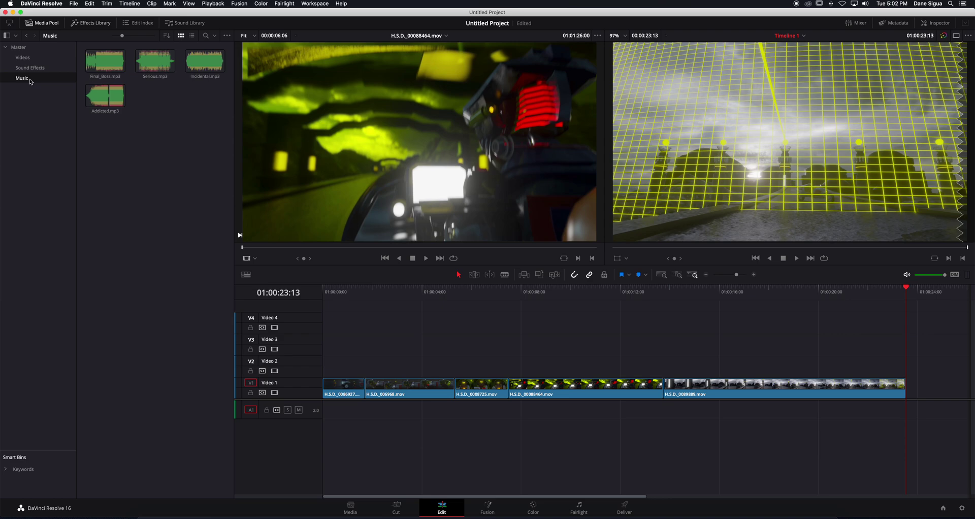
click(94, 62)
double_click(95, 62)
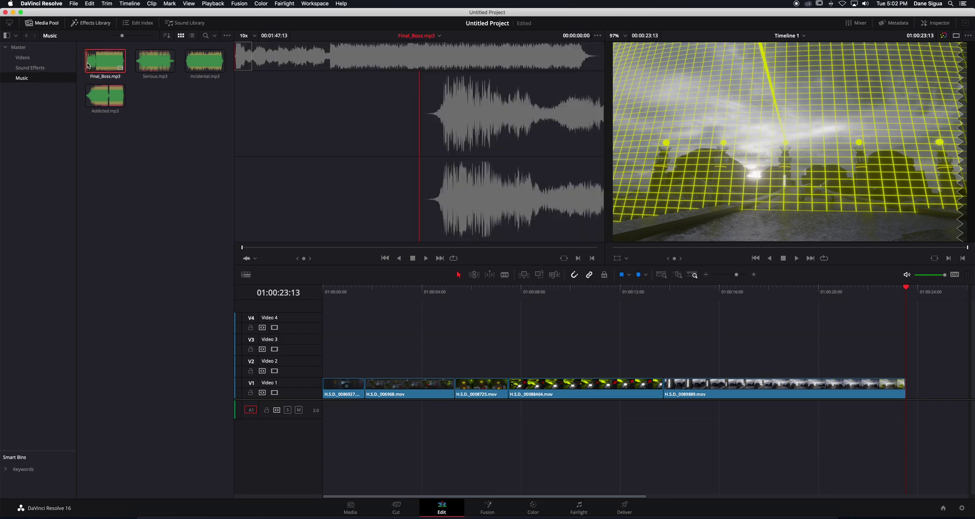
key(space)
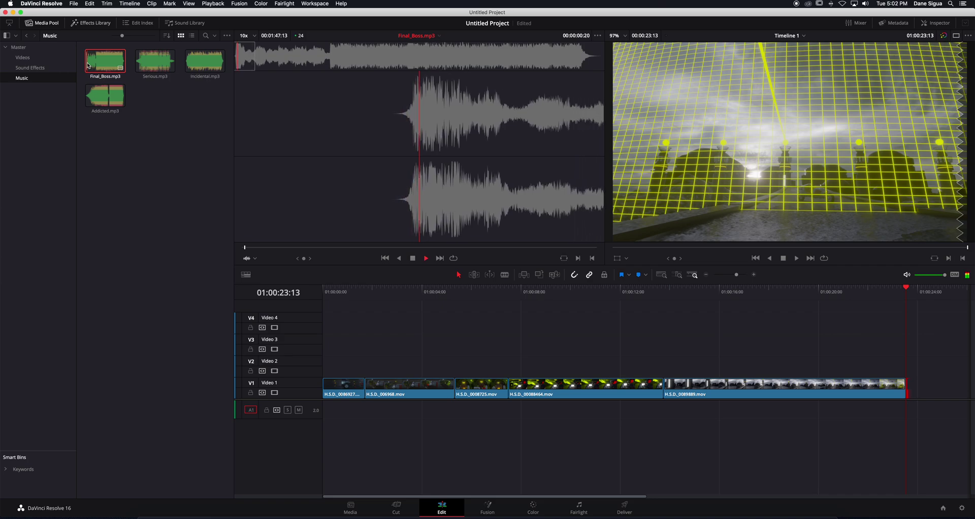
key(XF86AudioRaiseVolume)
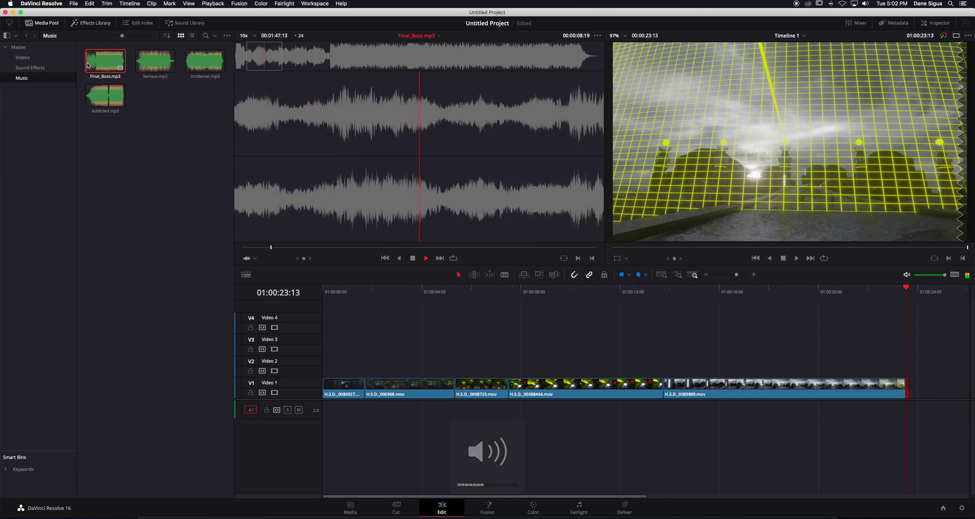
key(space)
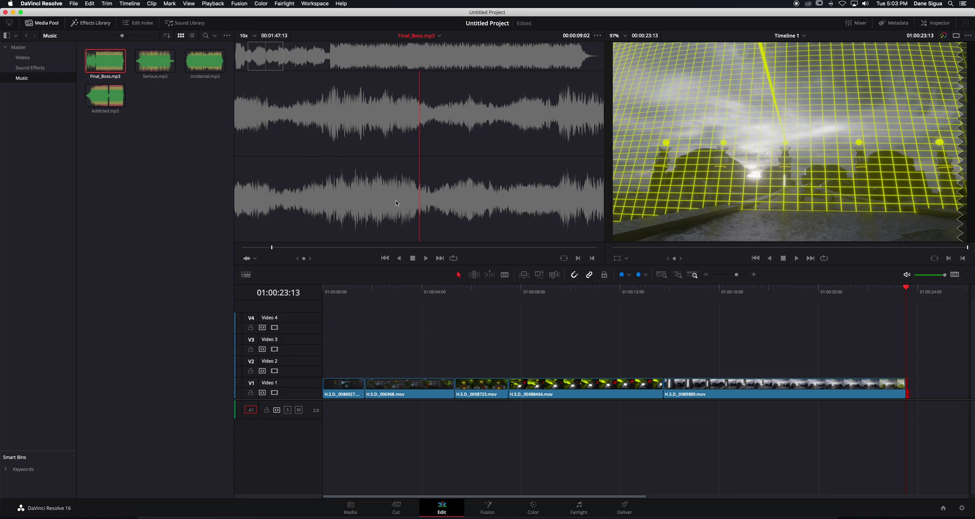
Step: Lay Final_Boss.mp3 on audio track A3 from the timeline's start, trimmed to the last video clip's end, and play the cut with it
drag(424, 154, 326, 430)
drag(390, 445, 392, 459)
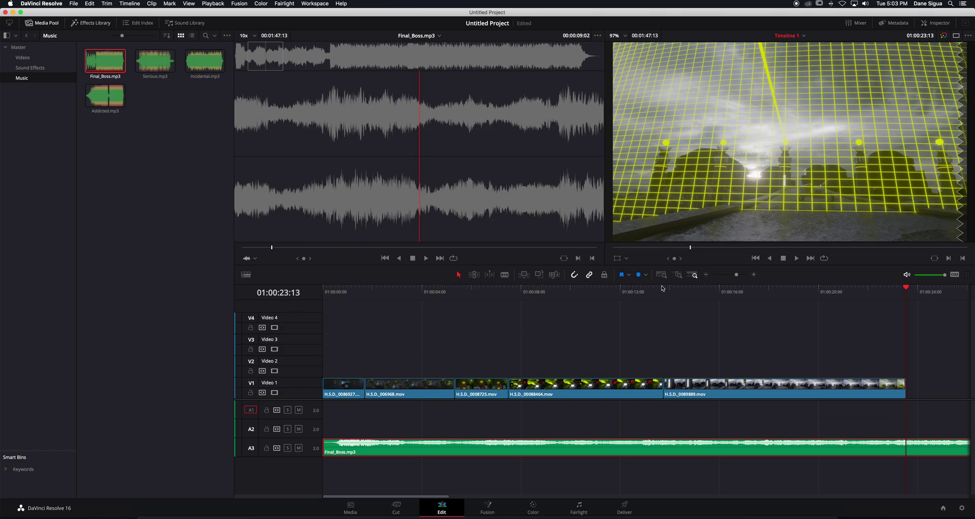
click(661, 275)
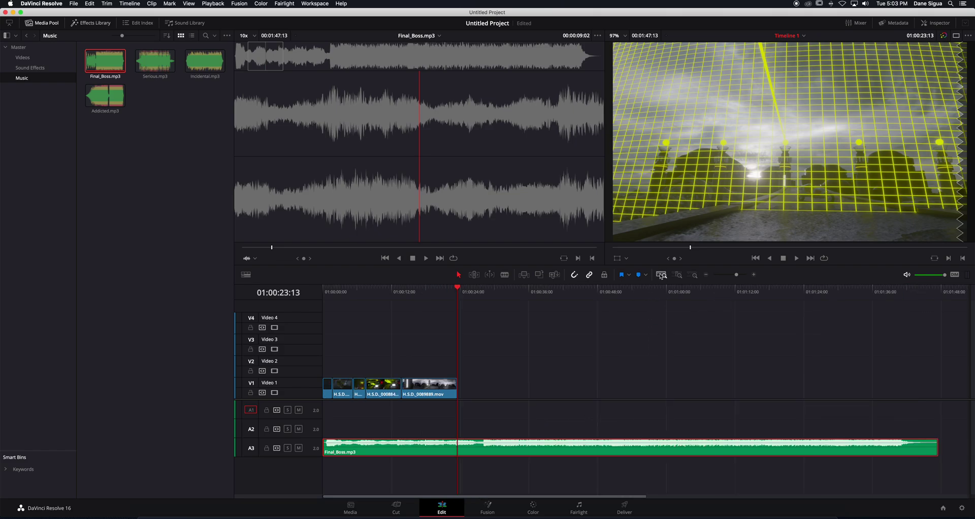
drag(933, 451, 457, 455)
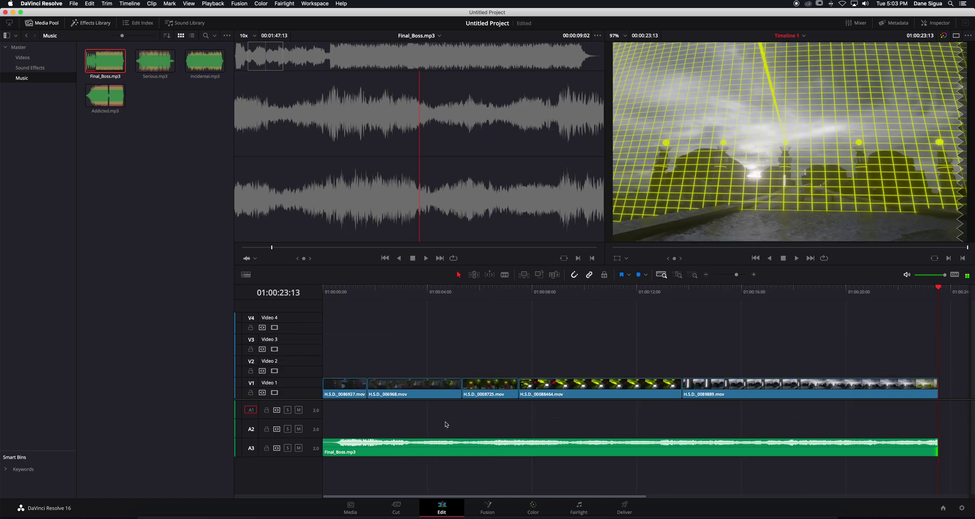
click(326, 295)
key(space)
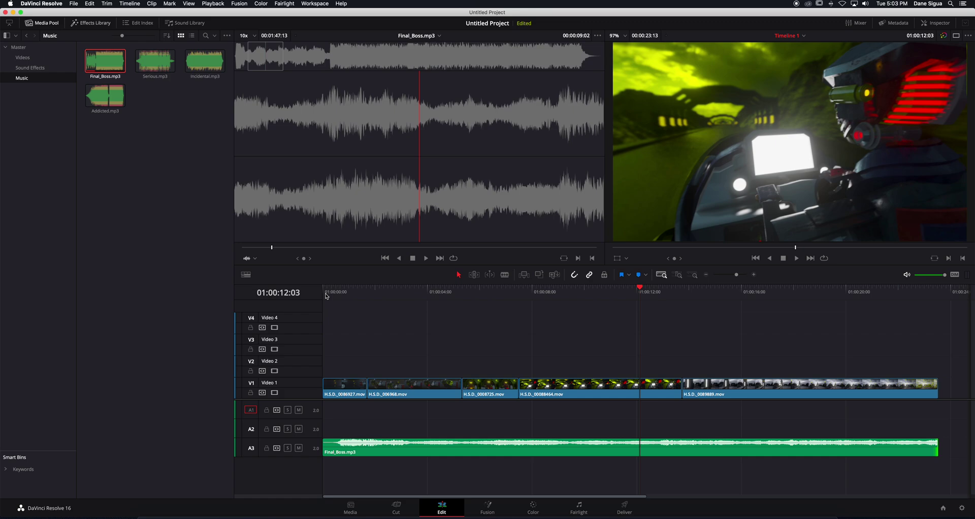
Step: Open the Sound Effects bin and preview Crash_Metal_Sweetener_Distant.mp3
click(46, 68)
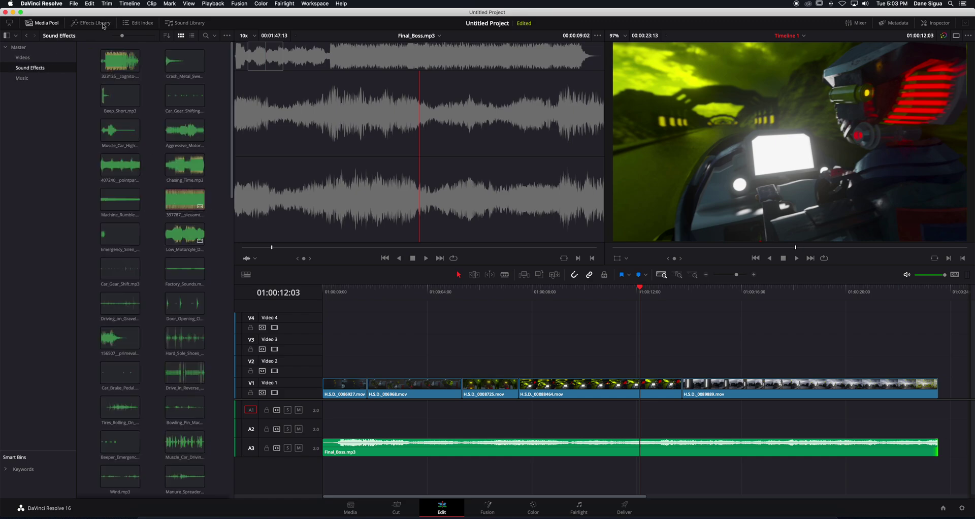
click(180, 71)
double_click(167, 71)
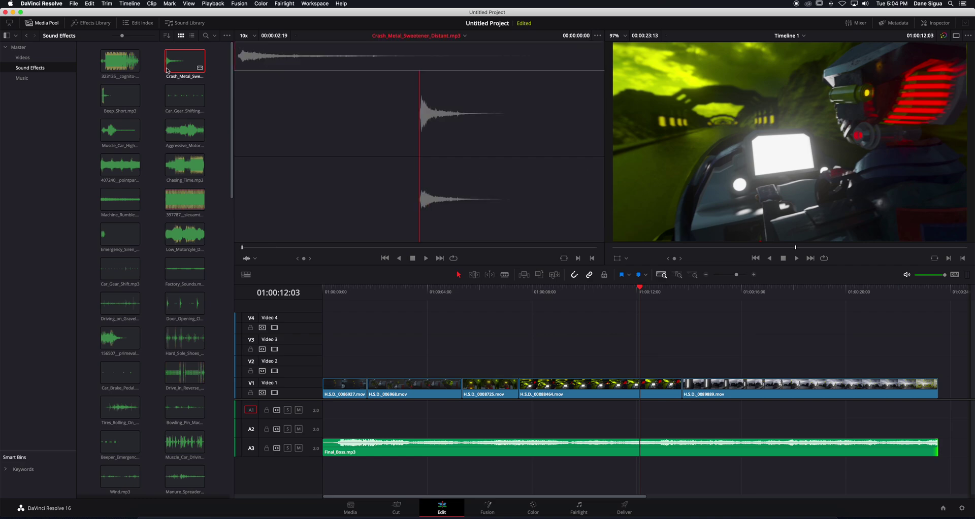
key(space)
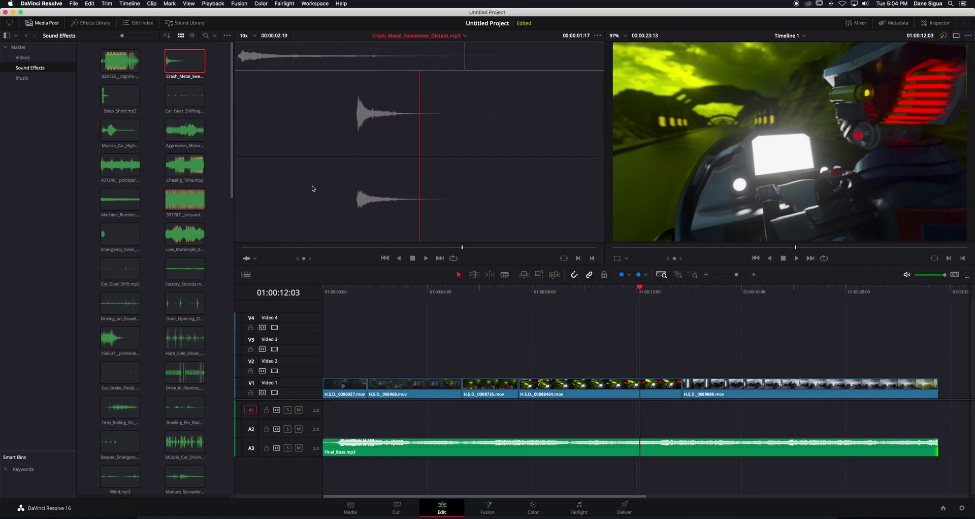
Step: Place Crash_Metal_Sweetener_Distant.mp3 on audio track A1 under the H.S.D._0008725.mov clip and play that section
drag(382, 167, 476, 404)
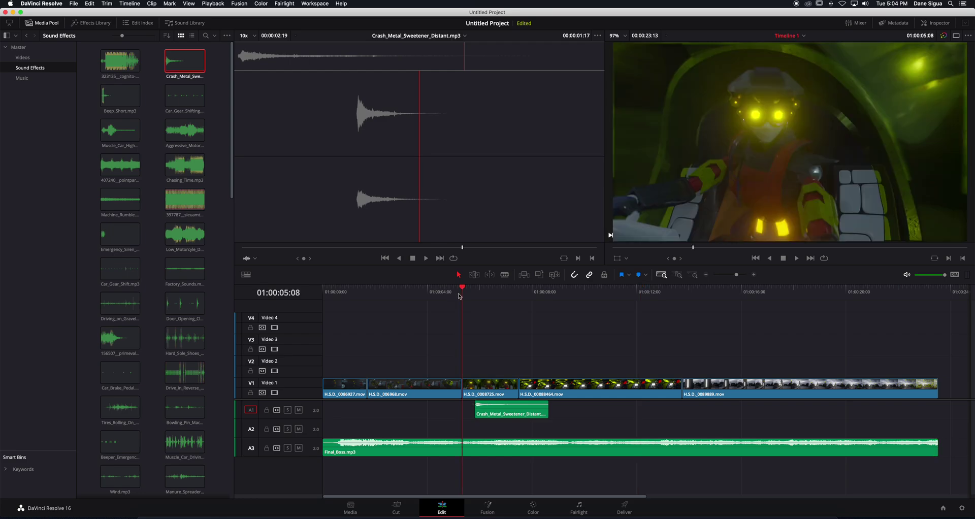
click(754, 275)
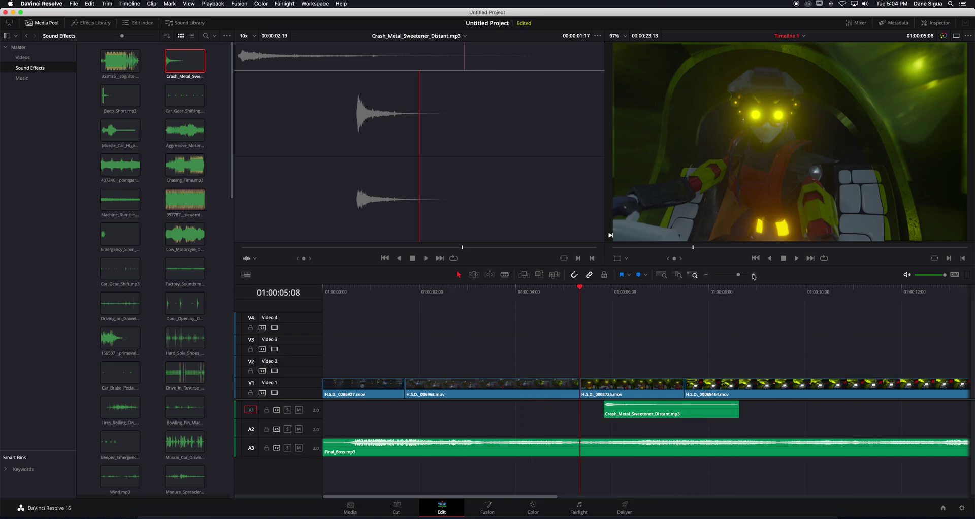
click(754, 275)
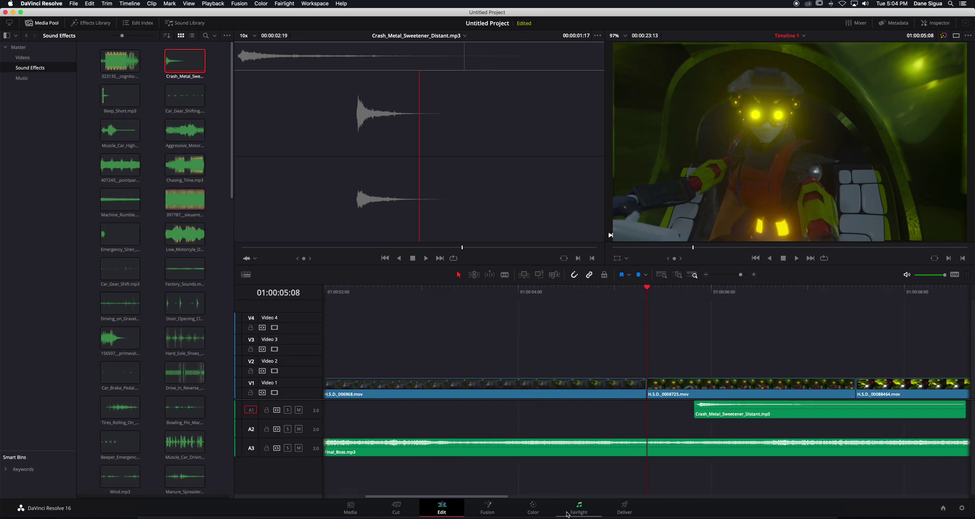
drag(497, 498, 539, 497)
key(space)
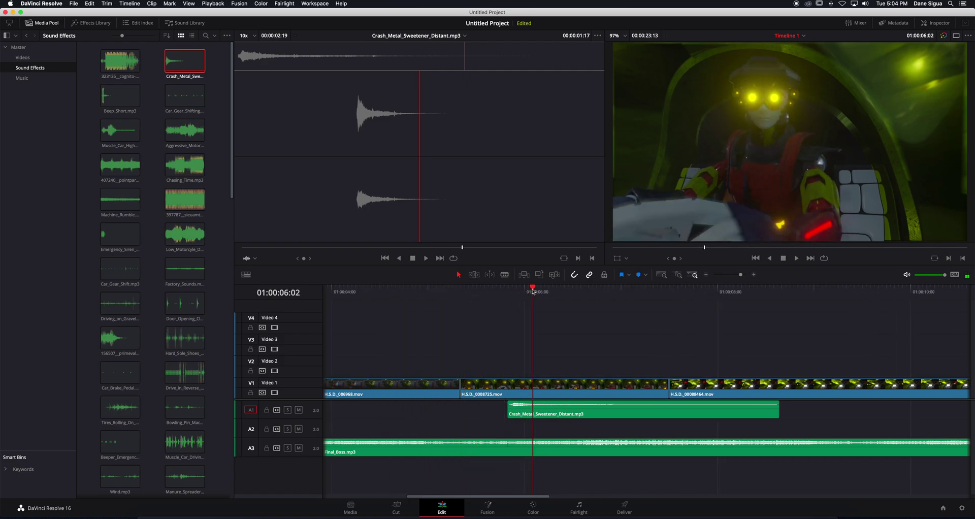
drag(533, 291, 478, 292)
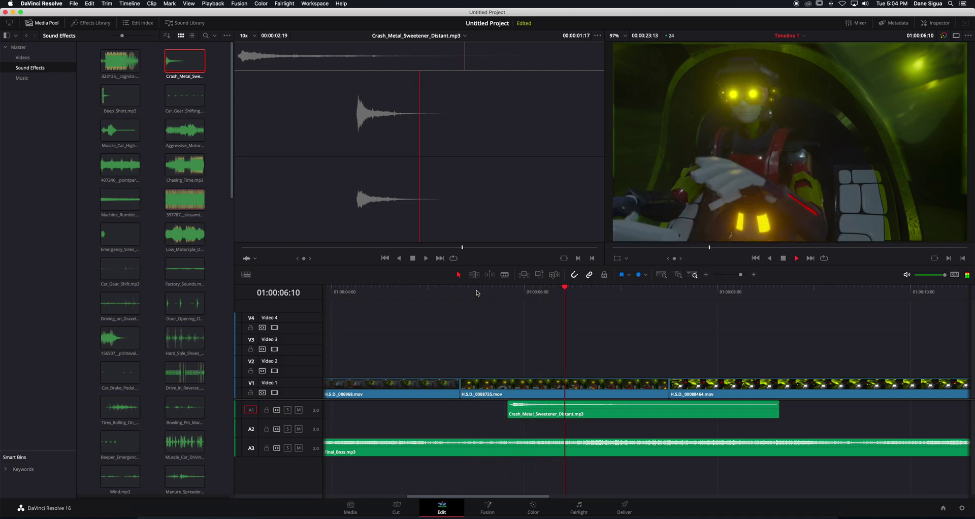
Step: Replay the H.S.D._0008725.mov section and shift Crash_Metal_Sweetener_Distant.mp3 slightly earlier on A1, starting at about 01:00:05:18
key(space)
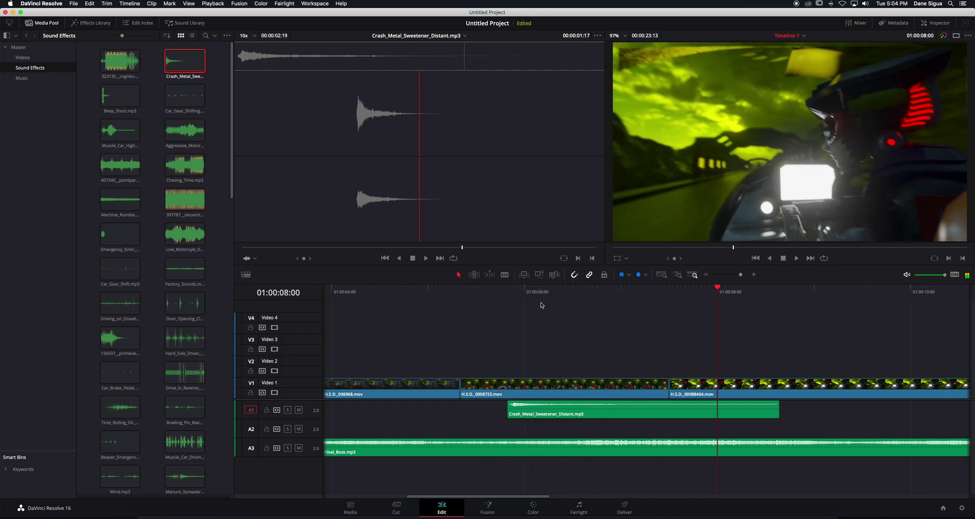
drag(540, 295, 384, 288)
key(space)
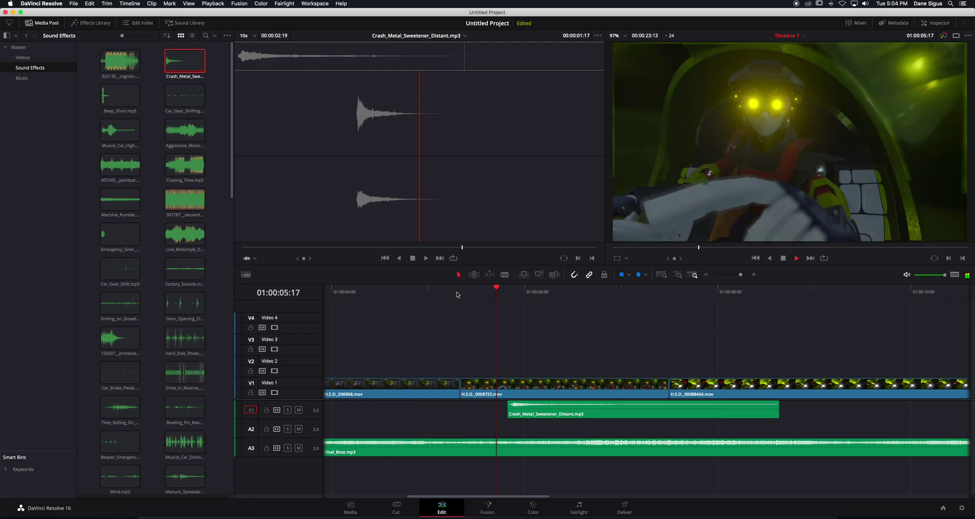
key(space)
drag(626, 414, 620, 416)
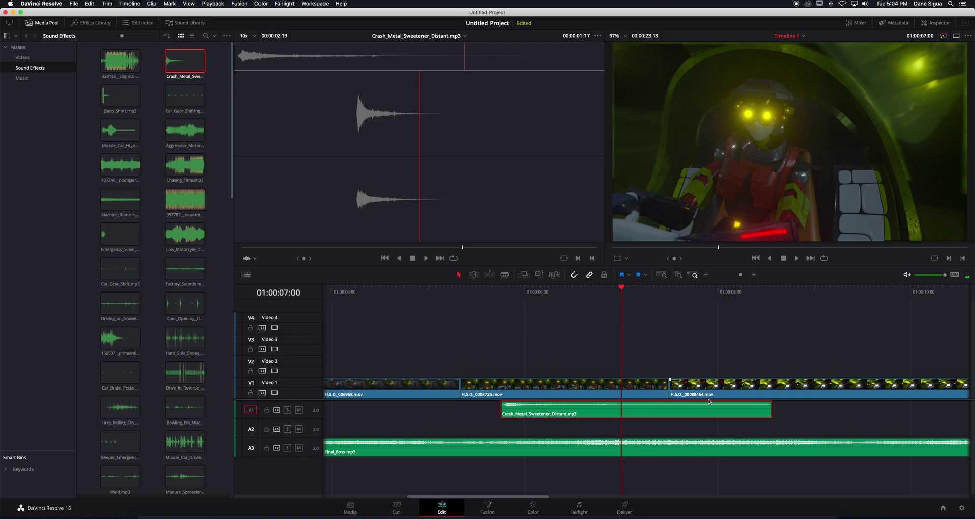
Step: Trim the end of Crash_Metal_Sweetener_Distant.mp3 to the end of the H.S.D._0008725.mov clip and play that section
drag(768, 416, 660, 415)
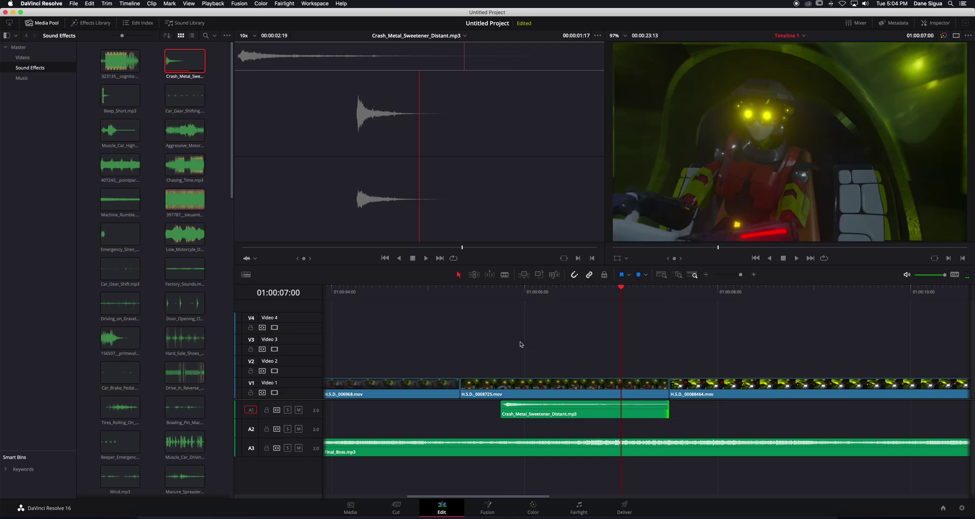
click(498, 296)
key(space)
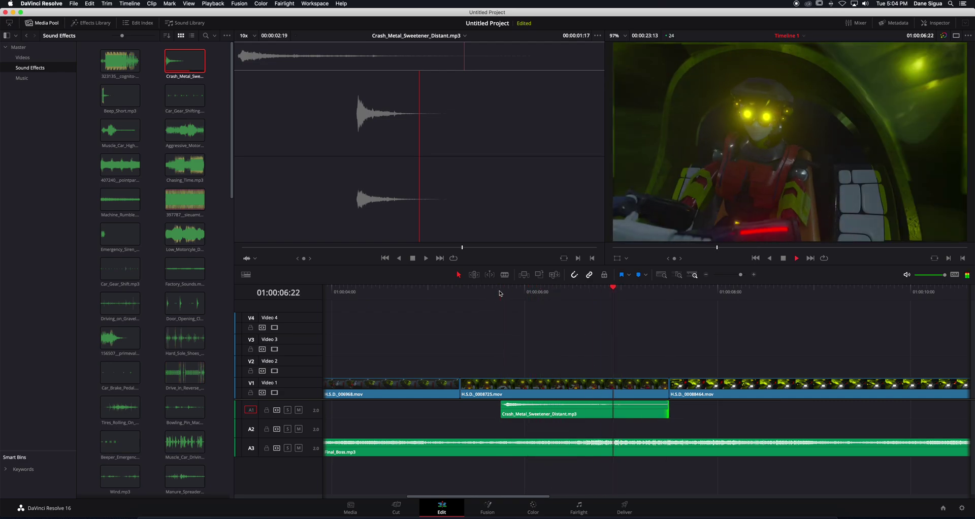
key(space)
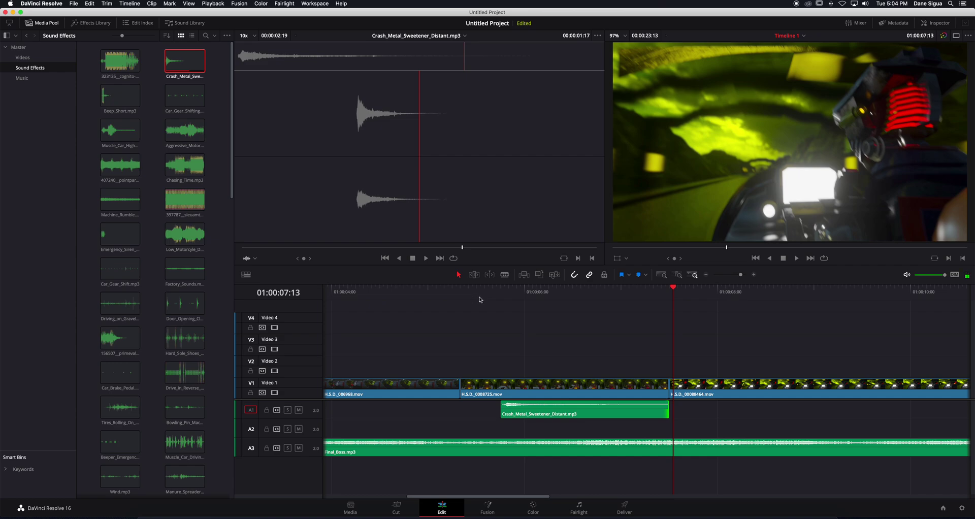
key(space)
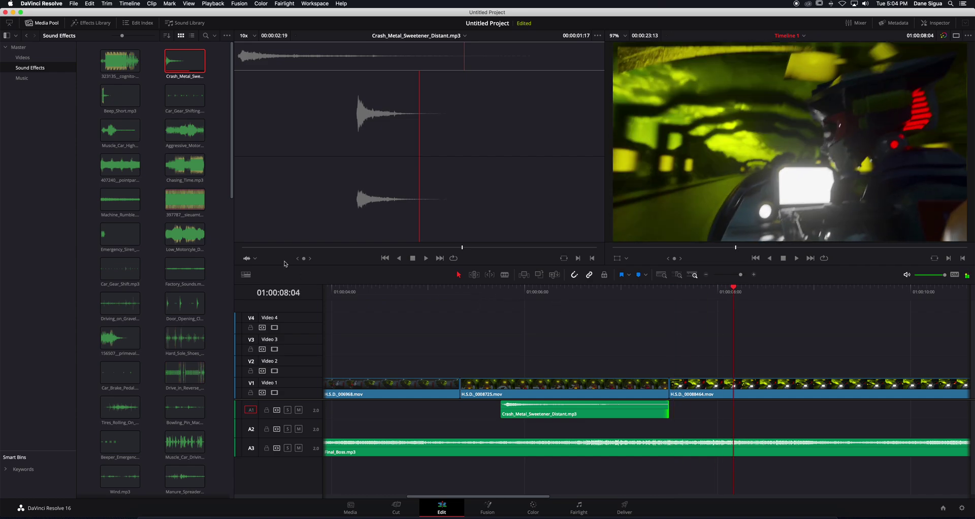
Step: Preview Low_Motorcyle_Drive.mp3 from the Sound Effects bin and replay the timeline section with the metal crash
click(179, 239)
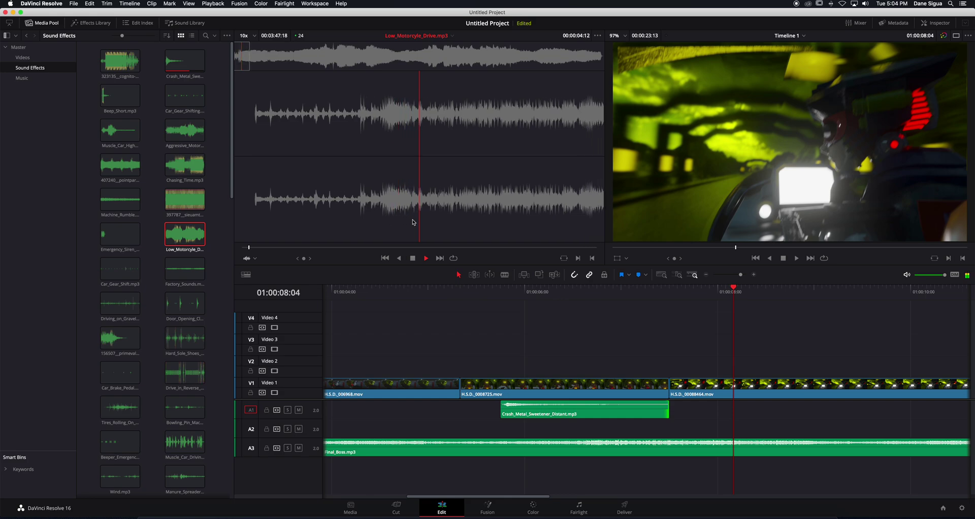
key(space)
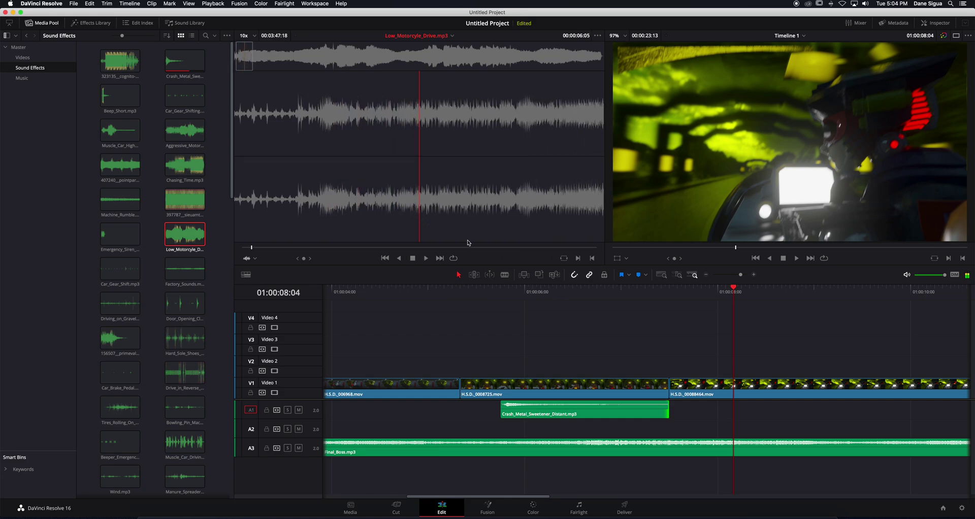
click(502, 297)
key(space)
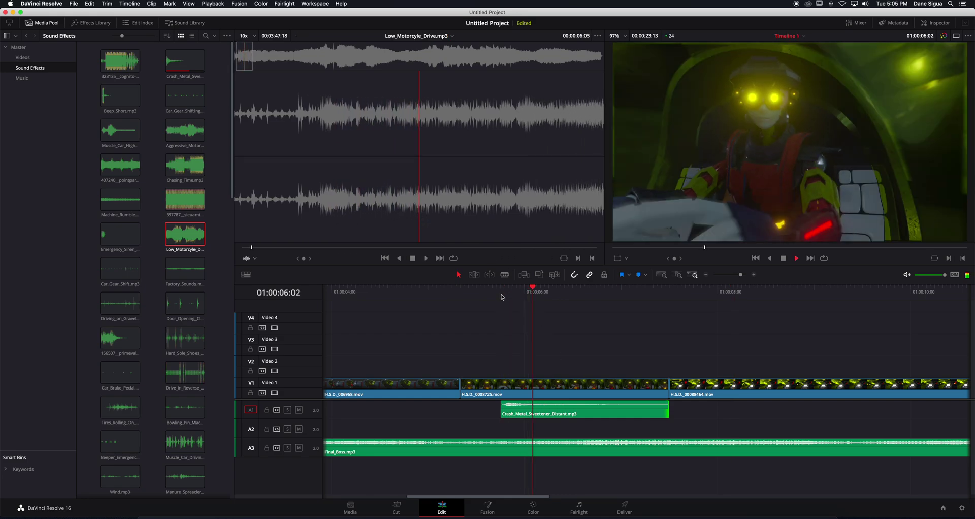
key(space)
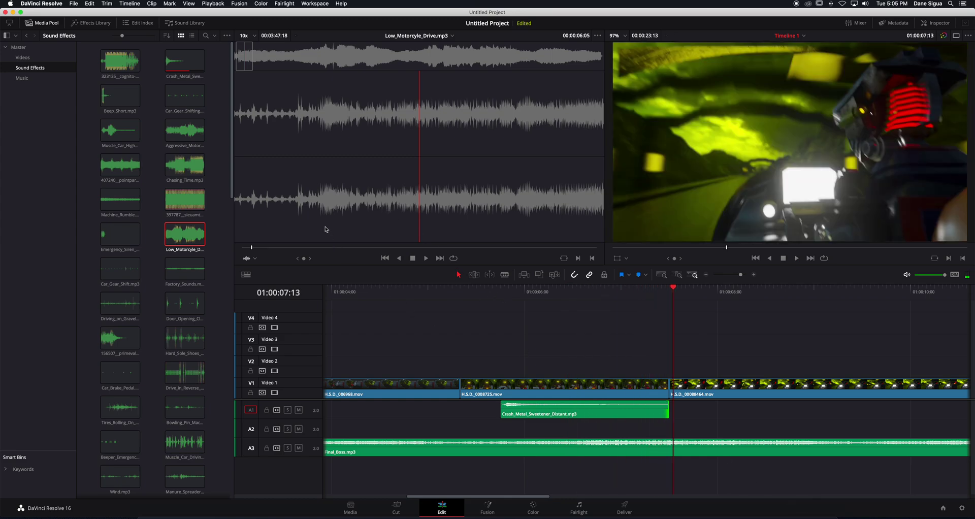
Step: Try Low_Motorcyle_Drive.mp3 on audio track A2 below the metal crash, play it with the cut, and delete it
drag(357, 151, 542, 438)
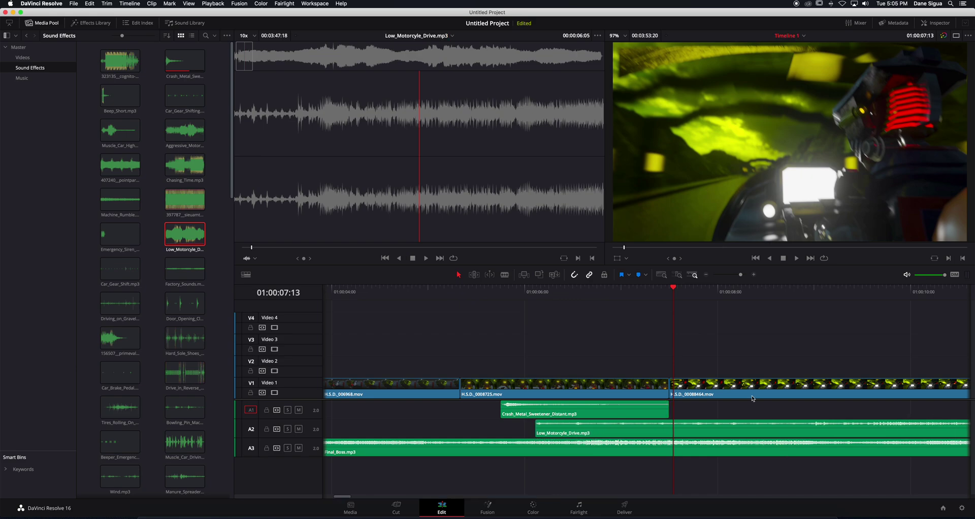
click(482, 291)
key(space)
click(711, 433)
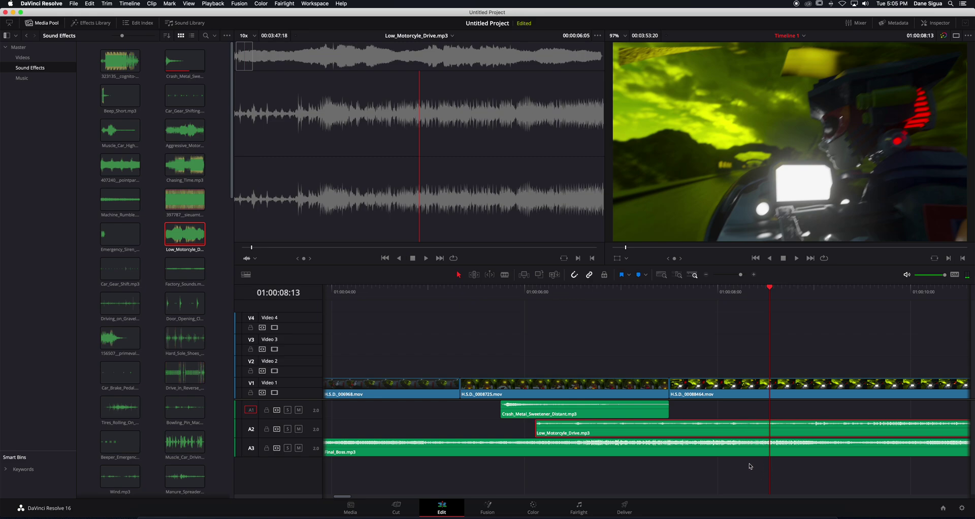
key(Delete)
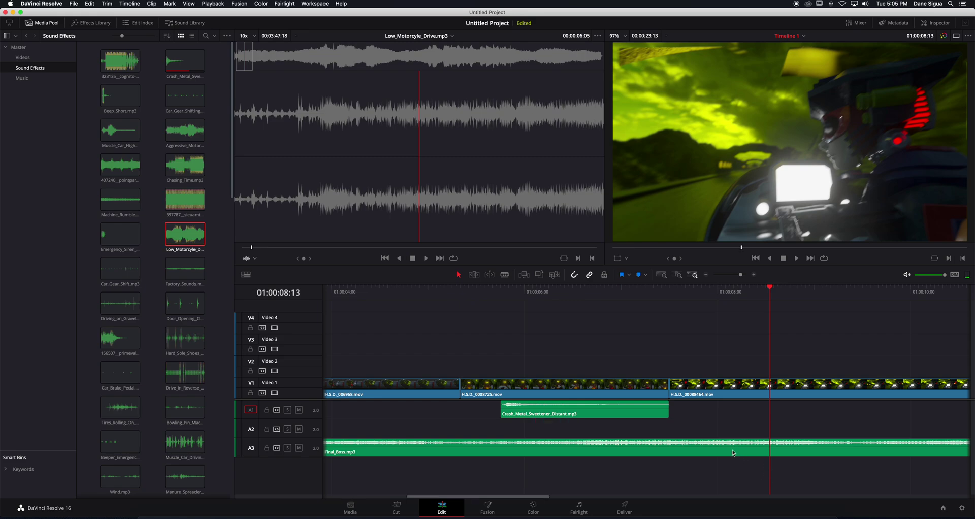
Step: Preview the 156507 primeval door-open-close sound and Hard_Sole_Shoes_On_Wood_Floor.mp3 from the Sound Effects bin
click(118, 333)
key(space)
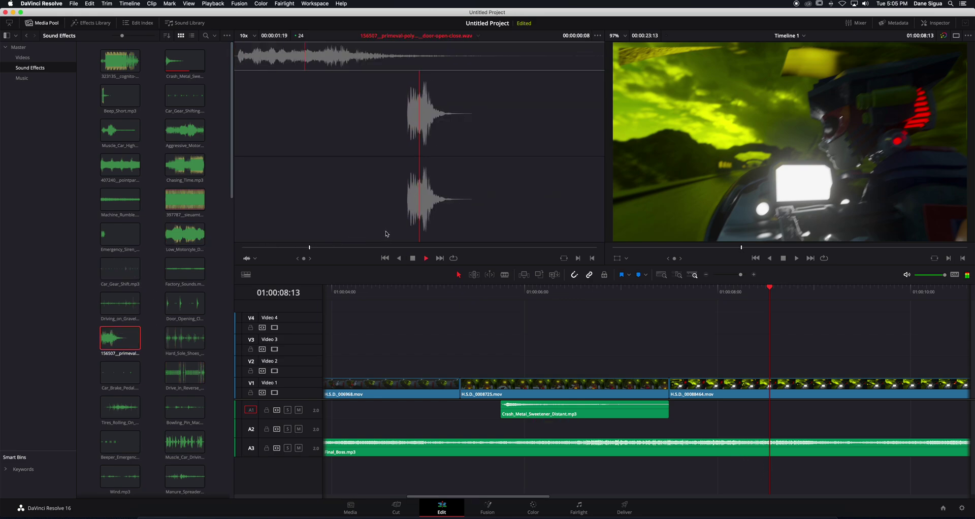
key(space)
click(185, 338)
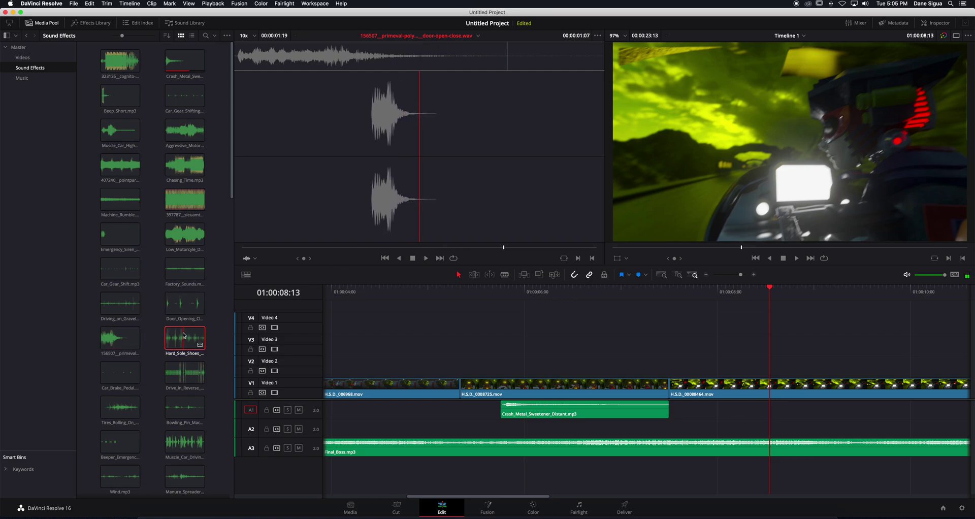
key(space)
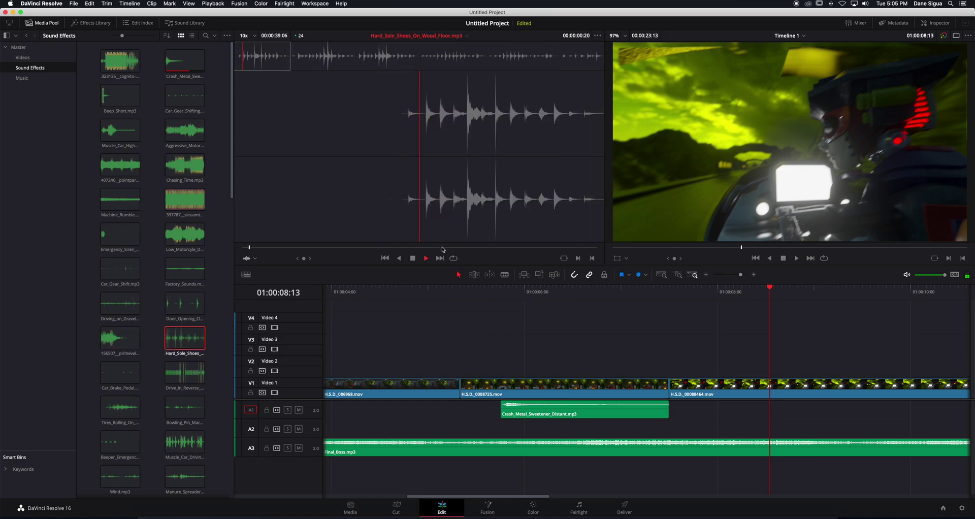
key(space)
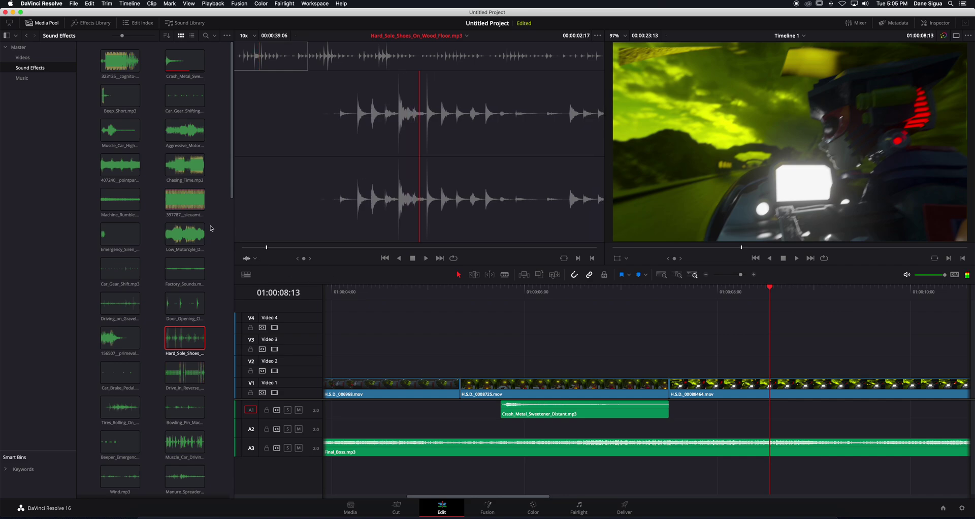
click(173, 201)
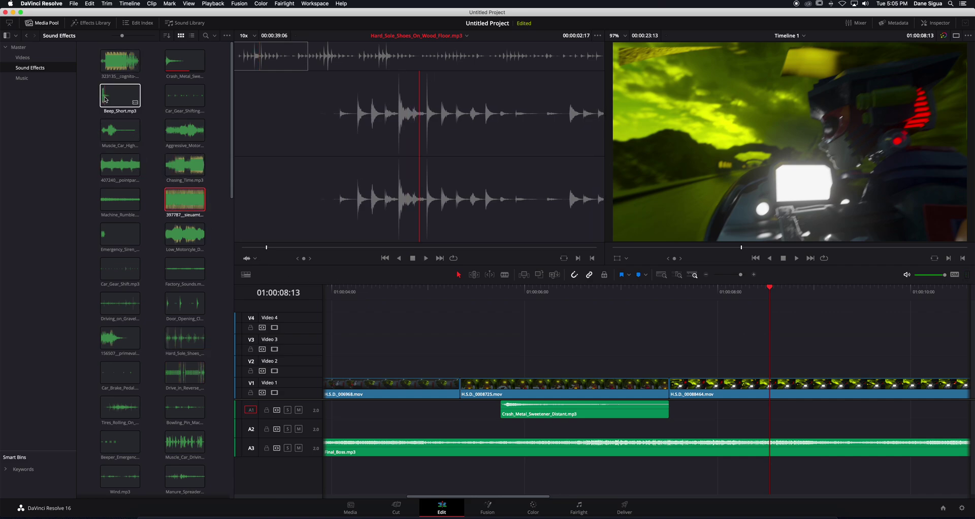
Step: Preview Muscle_Car_Highway_Skid.mp3 and play part of the H.S.D._00088464.mov clip on the timeline
click(108, 135)
key(space)
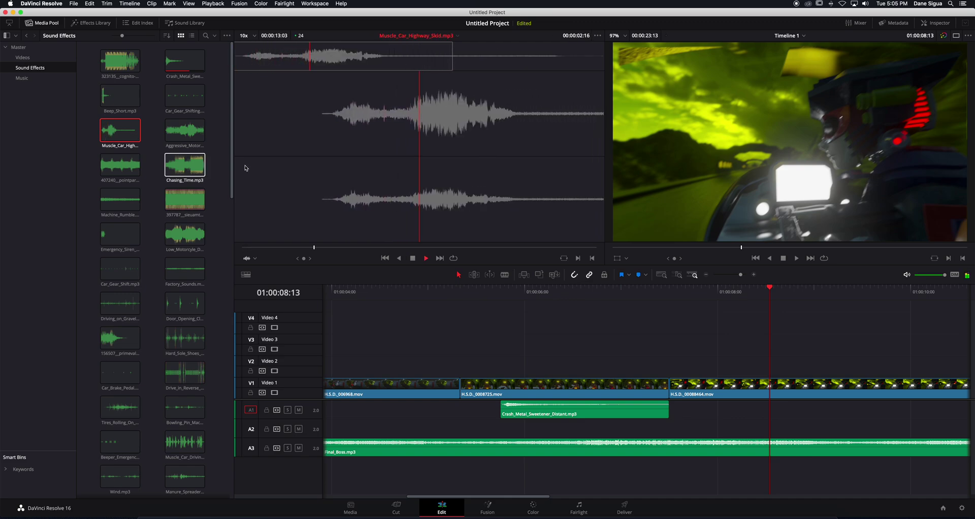
key(space)
drag(741, 295, 670, 295)
key(space)
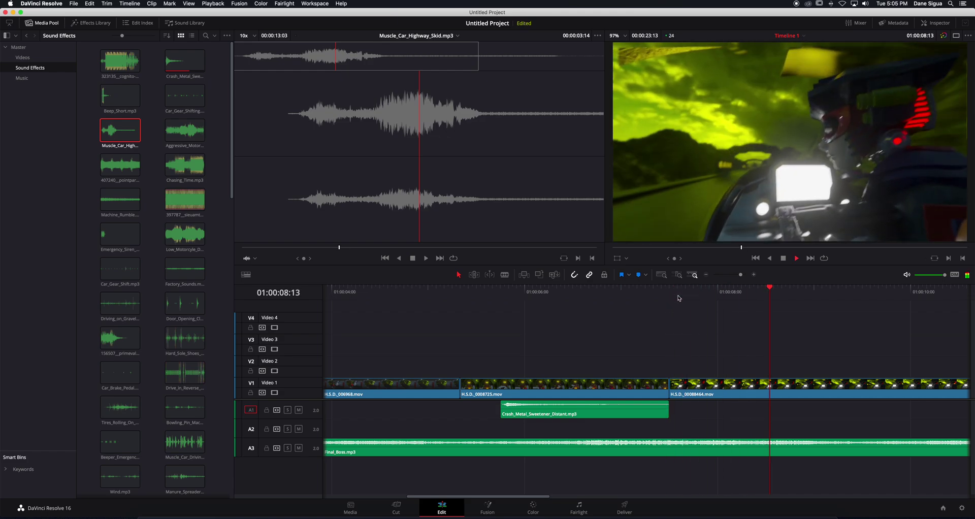
key(space)
Step: Place Muscle_Car_Highway_Skid.mp3 on audio track A2 near the start of the H.S.D._00088464.mov clip and play that section
drag(405, 149, 701, 435)
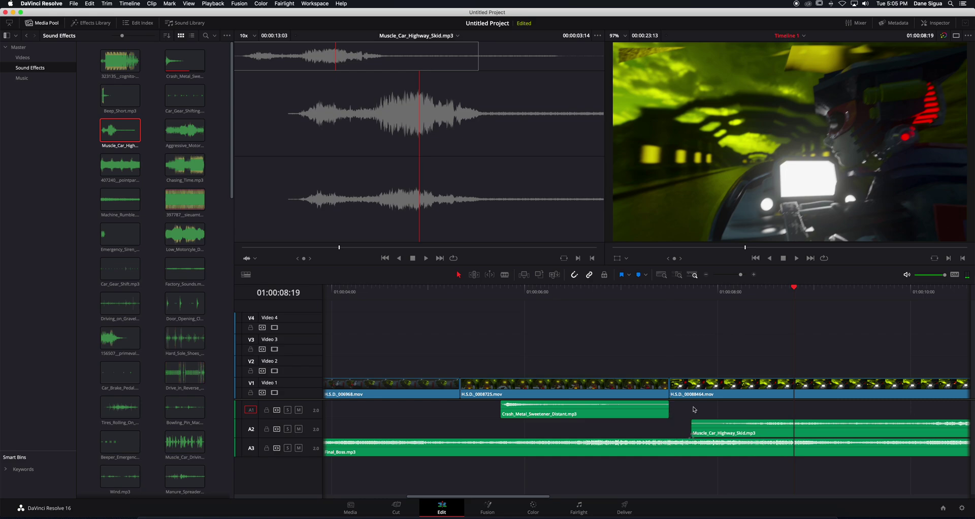
click(672, 295)
key(space)
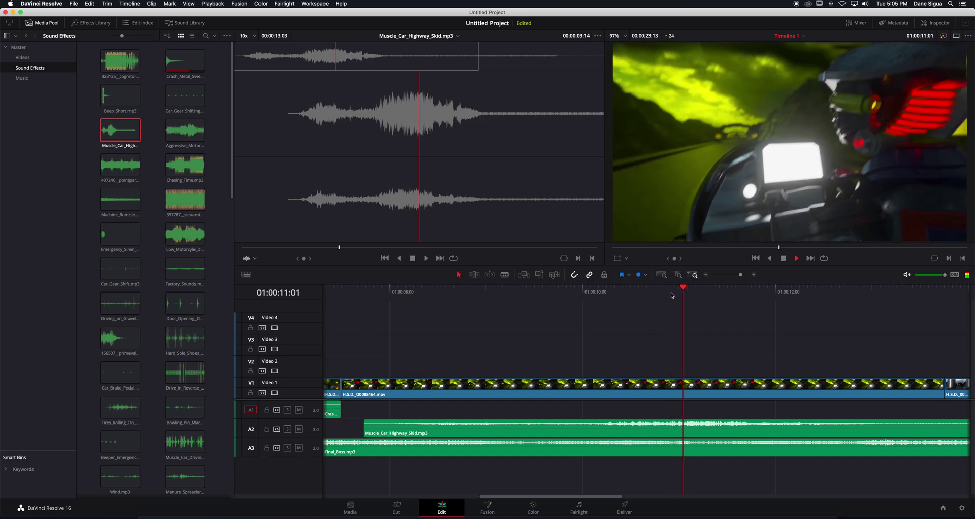
key(space)
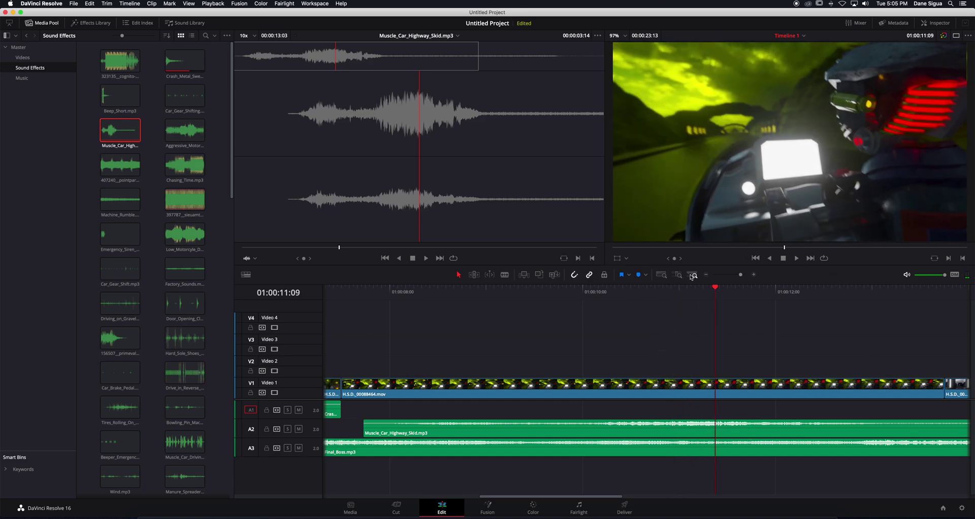
Step: Reposition Muscle_Car_Highway_Skid.mp3 on A2 to start at about 8.6 seconds, trim its end to about 12.5 seconds, and play the cut
click(705, 275)
click(705, 276)
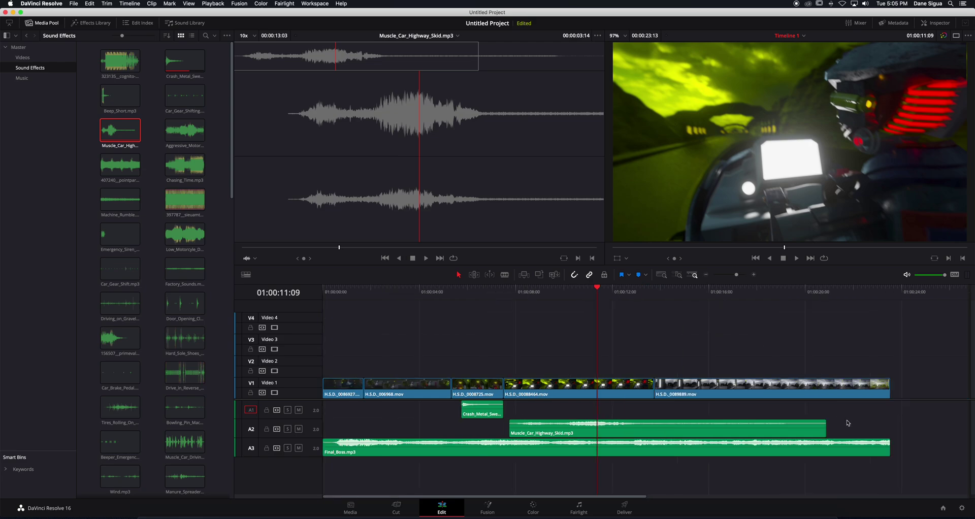
drag(823, 431, 626, 436)
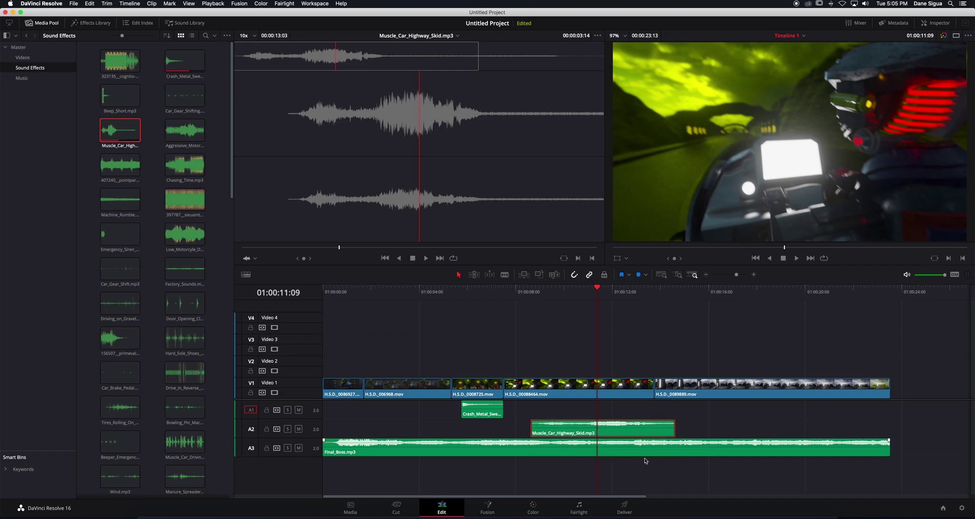
drag(673, 433, 622, 432)
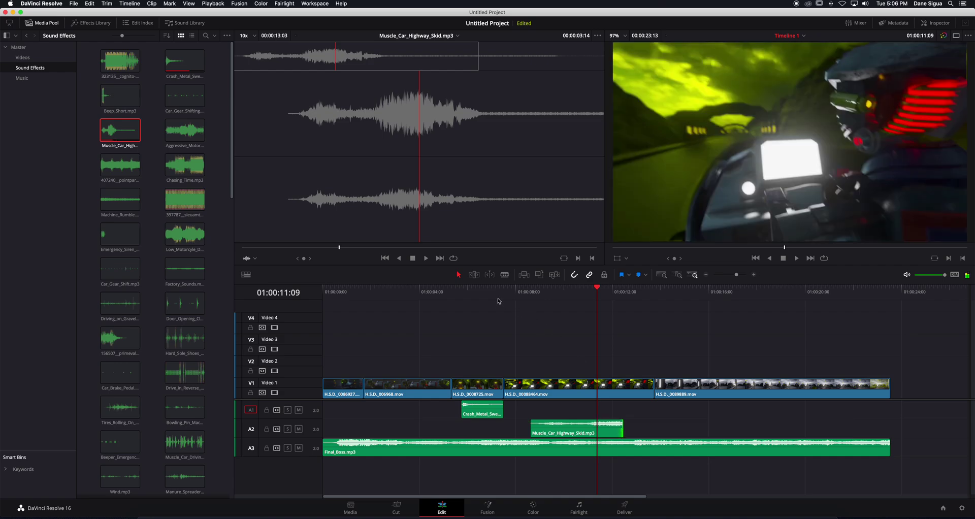
click(438, 292)
key(space)
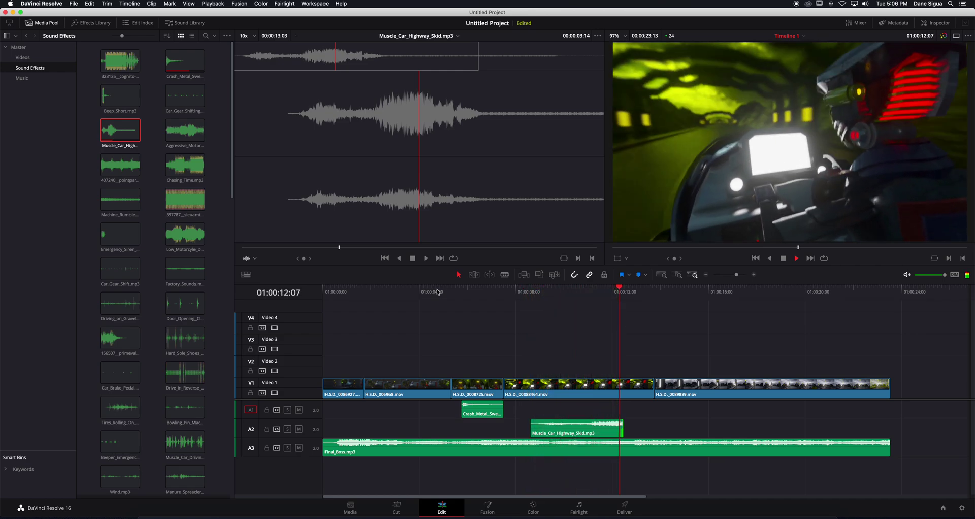
key(space)
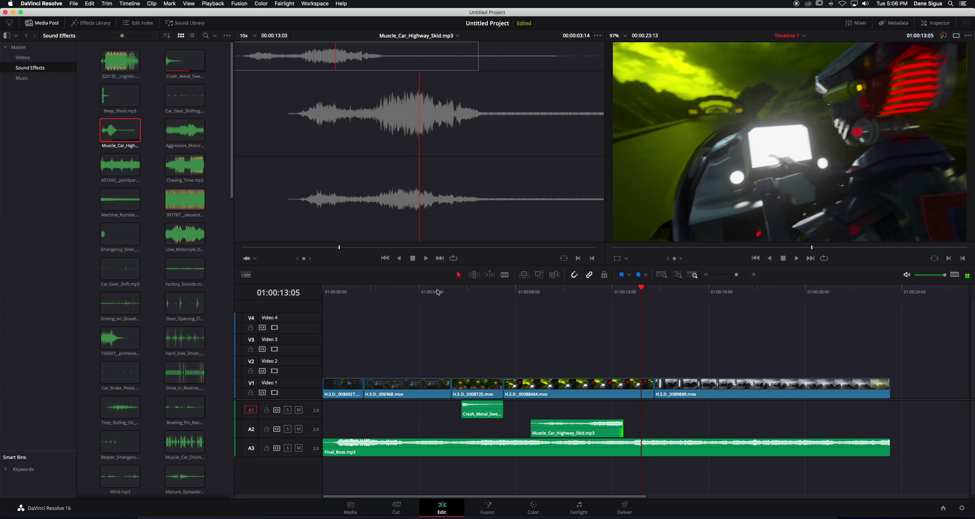